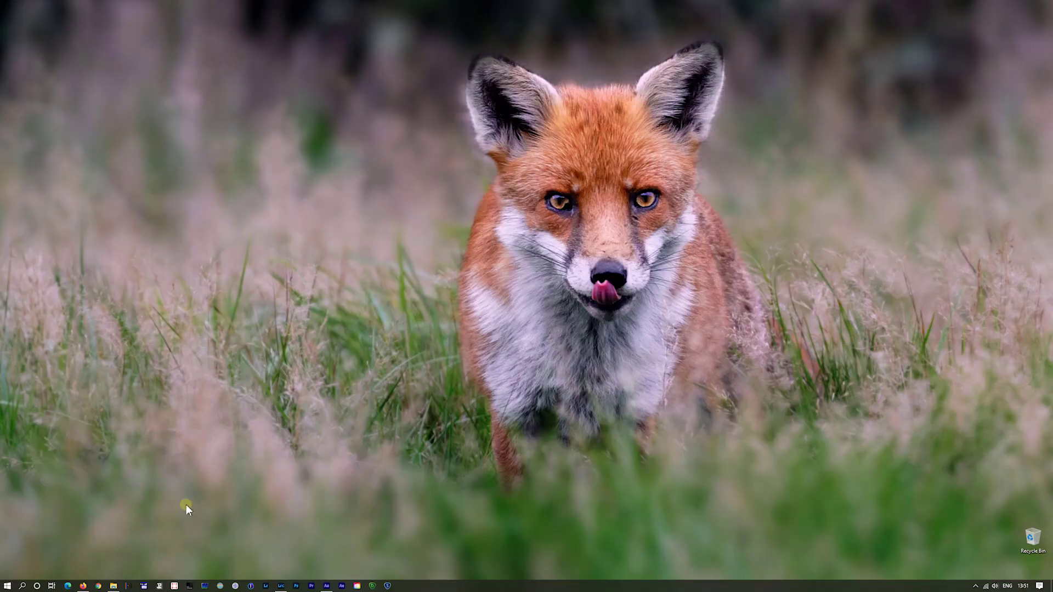
Return to the FUJIFILM X Acquire download page and scroll down through it
{"action": "left_click", "coordinate": [83, 586]}
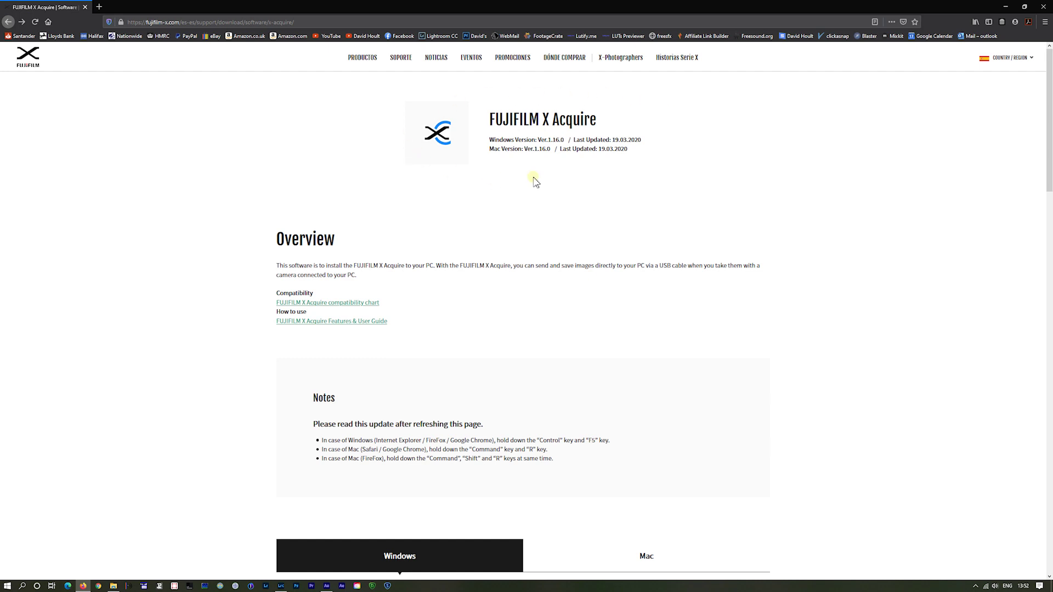
{"action": "scroll", "coordinate": [535, 182], "scroll_direction": "down", "scroll_amount": 1}
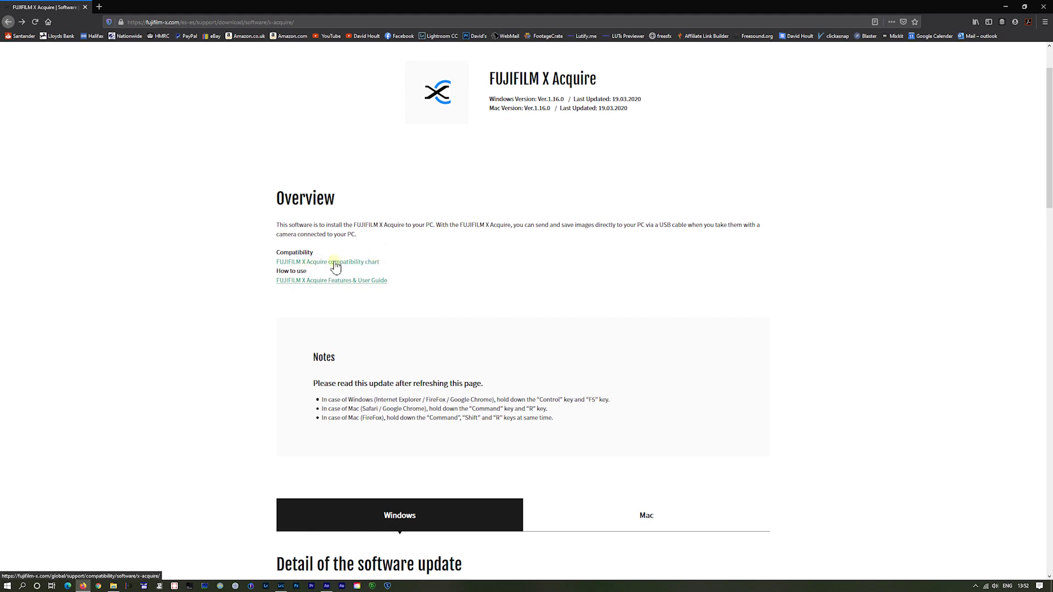
{"action": "scroll", "coordinate": [433, 249], "scroll_direction": "down", "scroll_amount": 6}
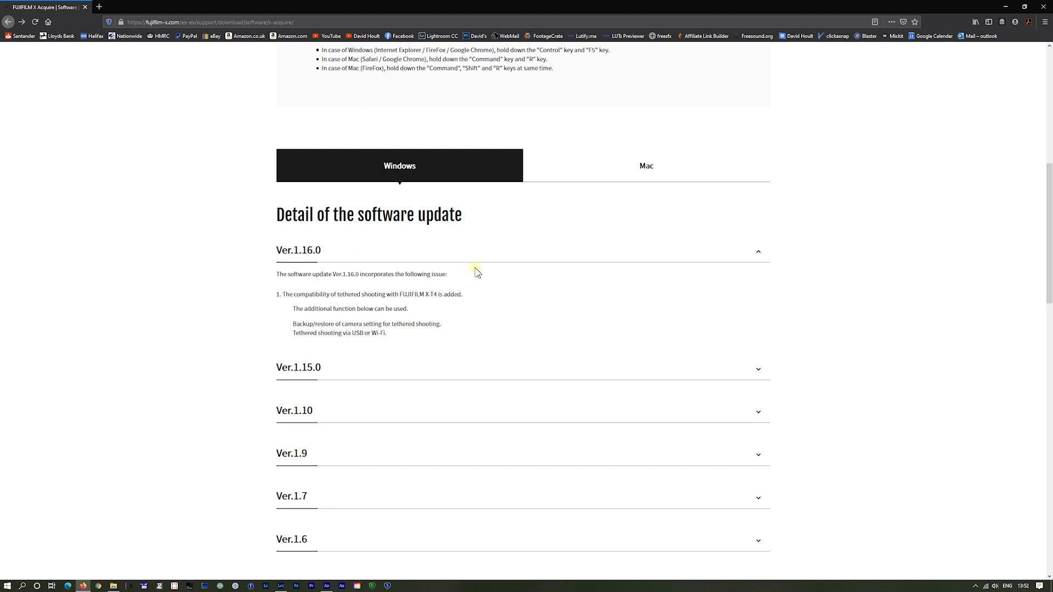
{"action": "scroll", "coordinate": [476, 273], "scroll_direction": "down", "scroll_amount": 6}
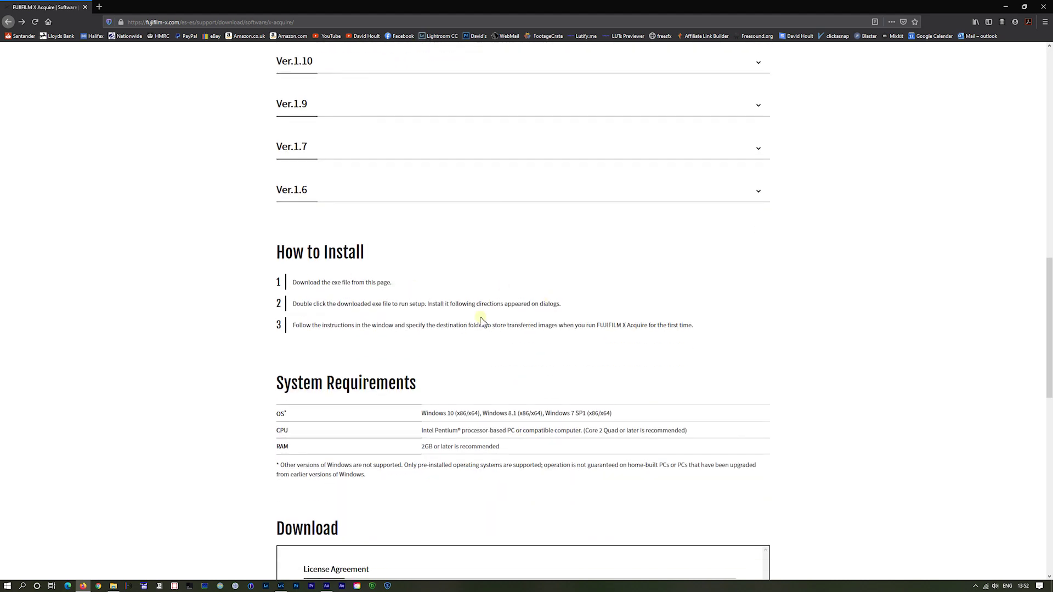
{"action": "scroll", "coordinate": [481, 321], "scroll_direction": "down", "scroll_amount": 6}
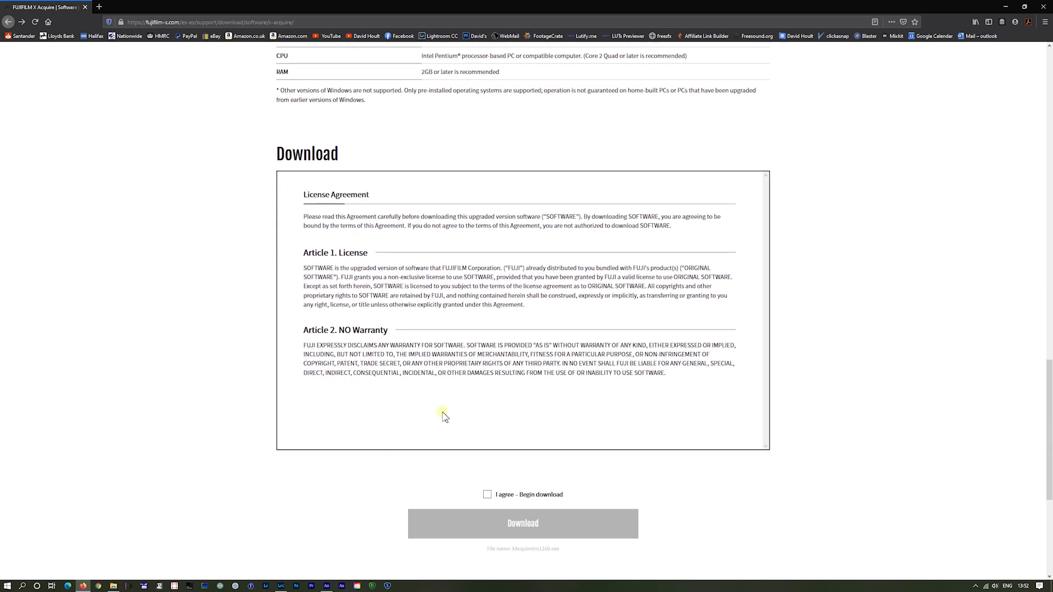
{"action": "scroll", "coordinate": [443, 412], "scroll_direction": "down", "scroll_amount": 3}
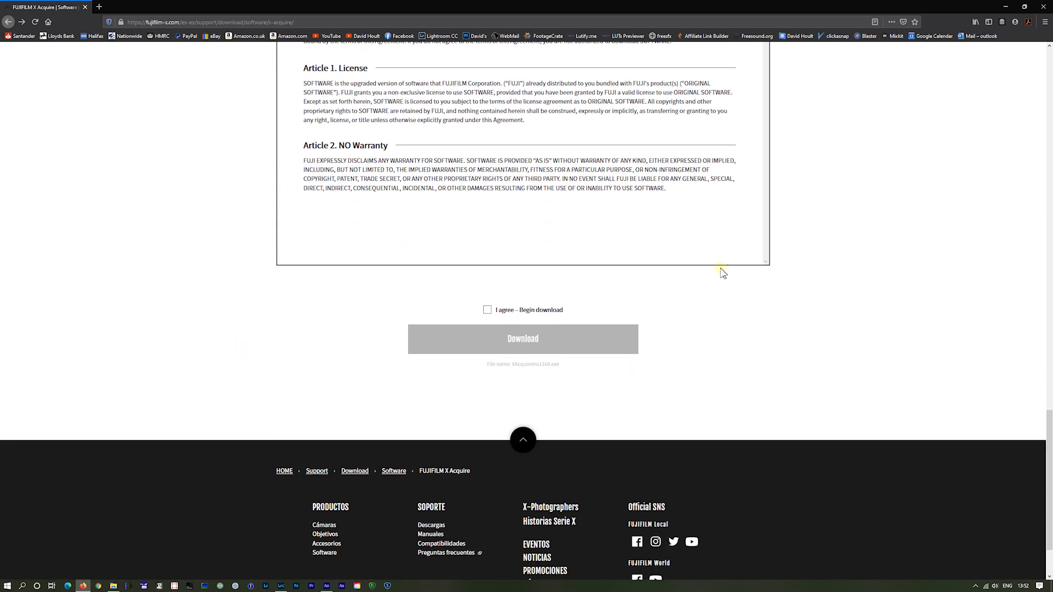
Minimize the browser and launch FUJIFILM X Acquire from the Start menu app list
{"action": "left_click", "coordinate": [1008, 7]}
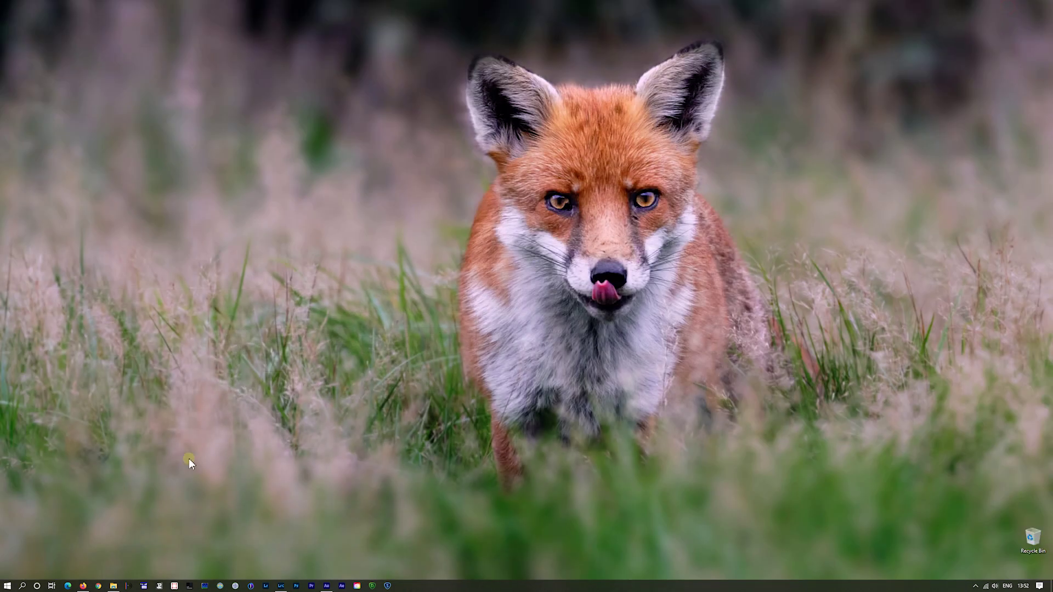
{"action": "left_click", "coordinate": [7, 585]}
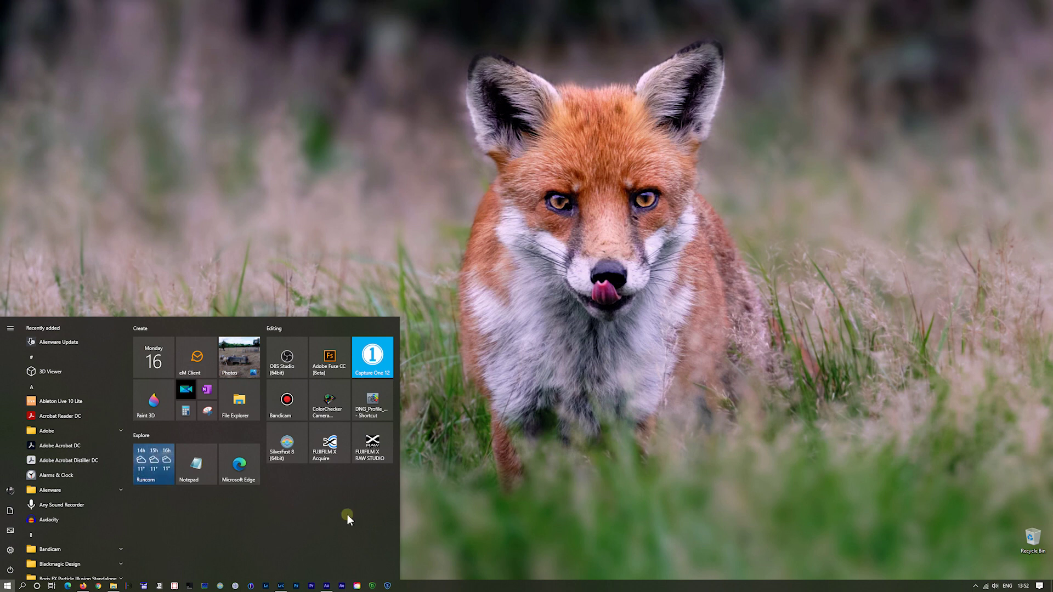
{"action": "scroll", "coordinate": [75, 512], "scroll_direction": "down", "scroll_amount": 10}
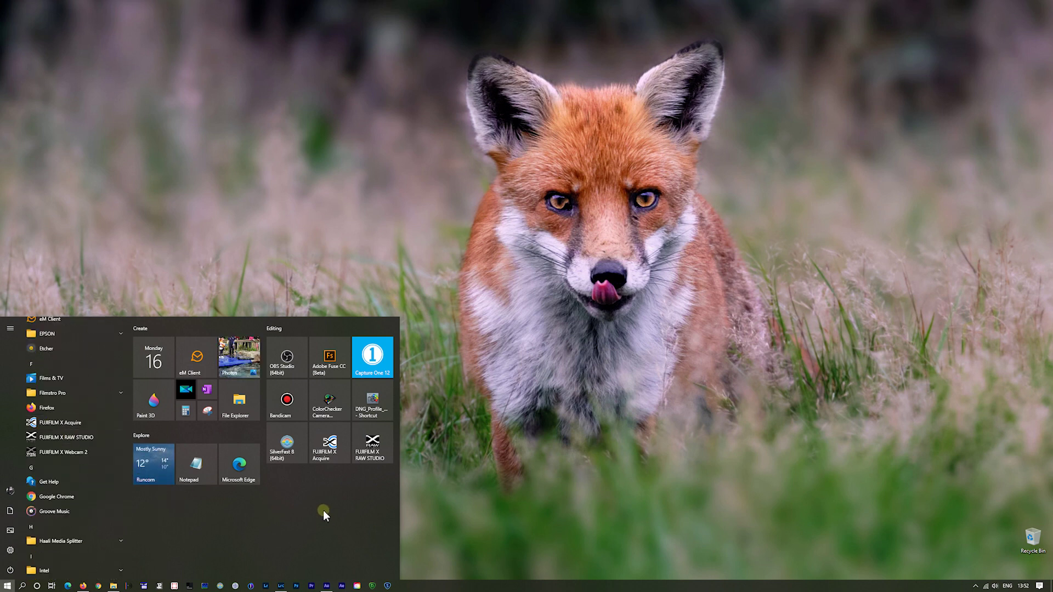
{"action": "left_click", "coordinate": [327, 444]}
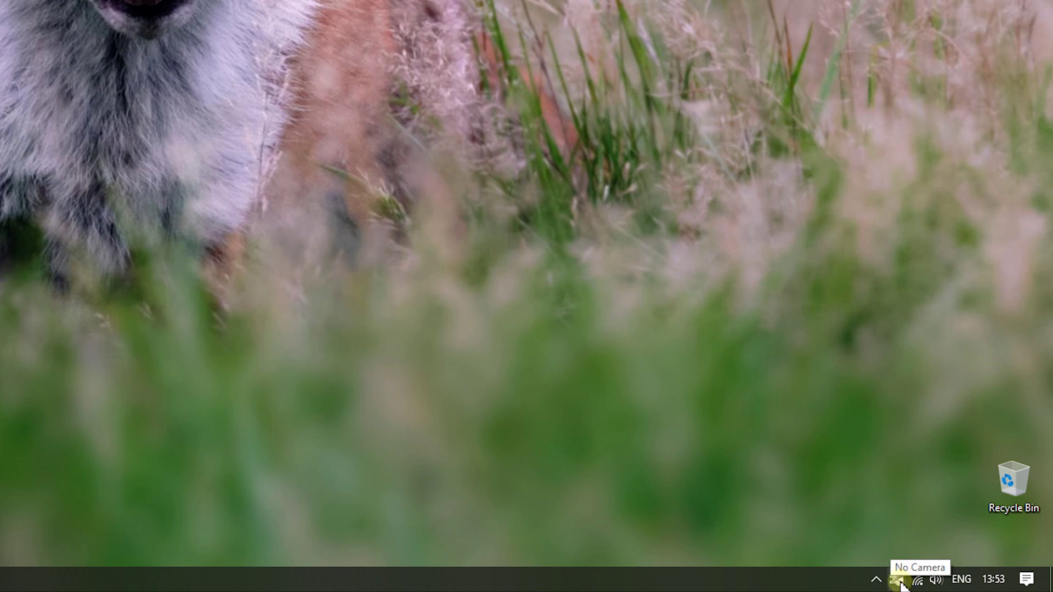
Set X Acquire's destination folder to Tethered under Photography on Lacie (G:)
{"action": "right_click", "coordinate": [900, 585]}
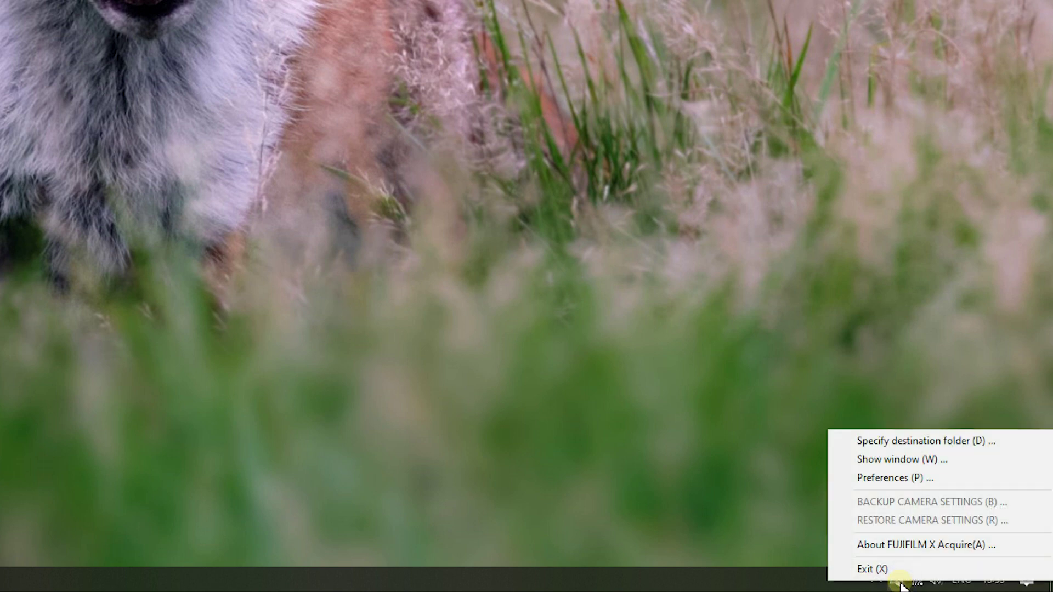
{"action": "left_click", "coordinate": [919, 442]}
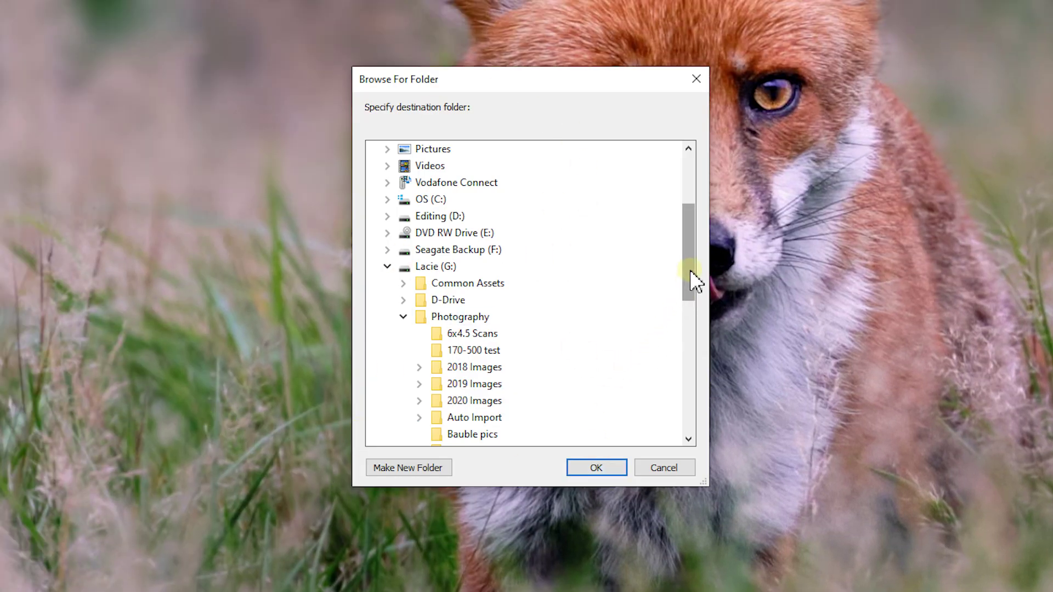
{"action": "left_click_drag", "start_coordinate": [690, 270], "coordinate": [682, 376]}
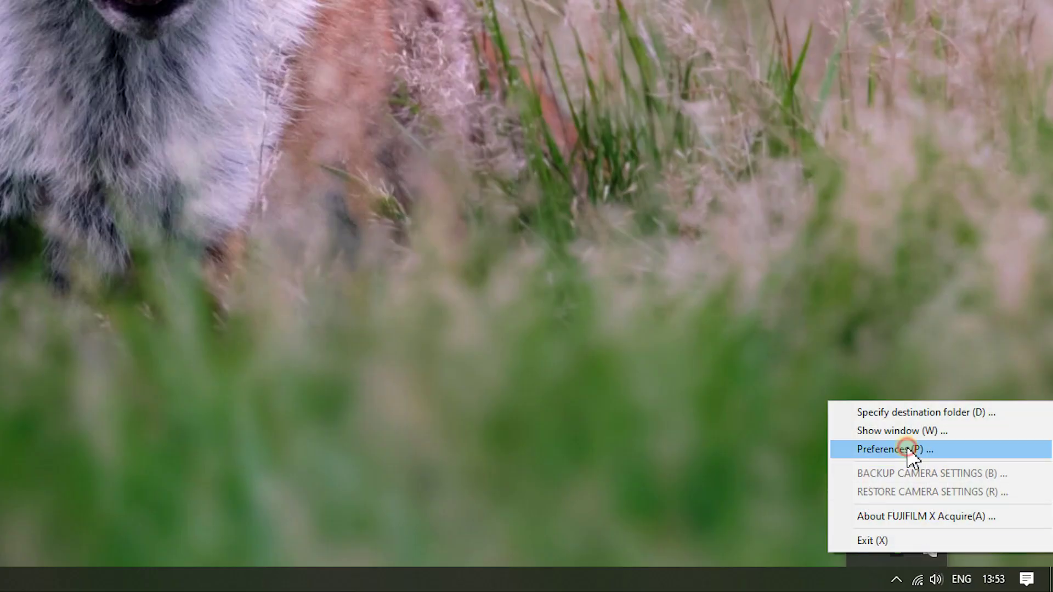
Open Preferences (P)... from the X Acquire tray menu
{"action": "left_click", "coordinate": [907, 449]}
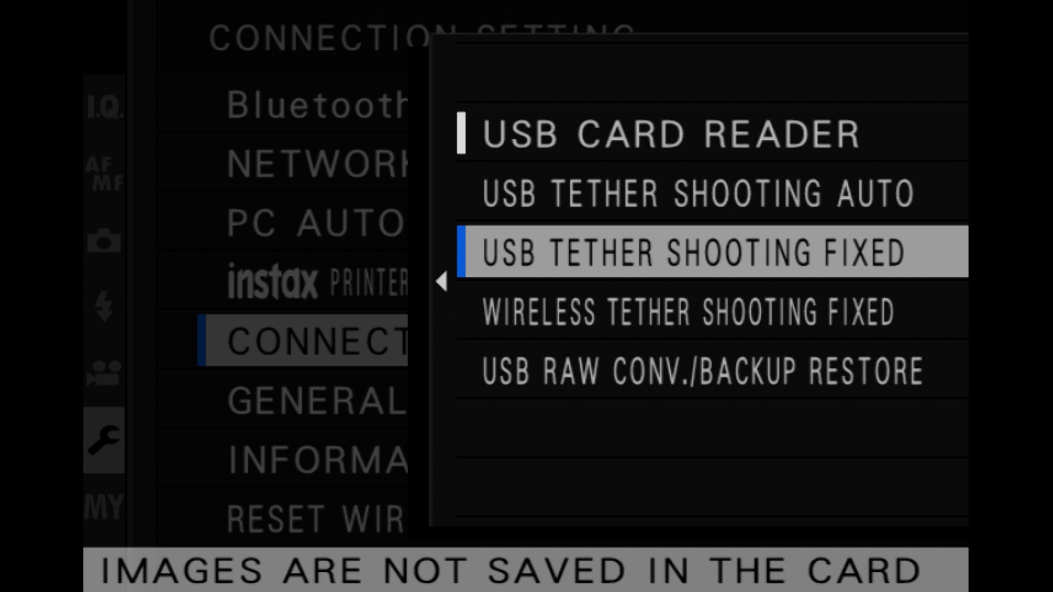
Set the X-T3's Connection Mode to USB TETHER SHOOTING AUTO and return to SET UP
{"action": "key", "text": "Down"}
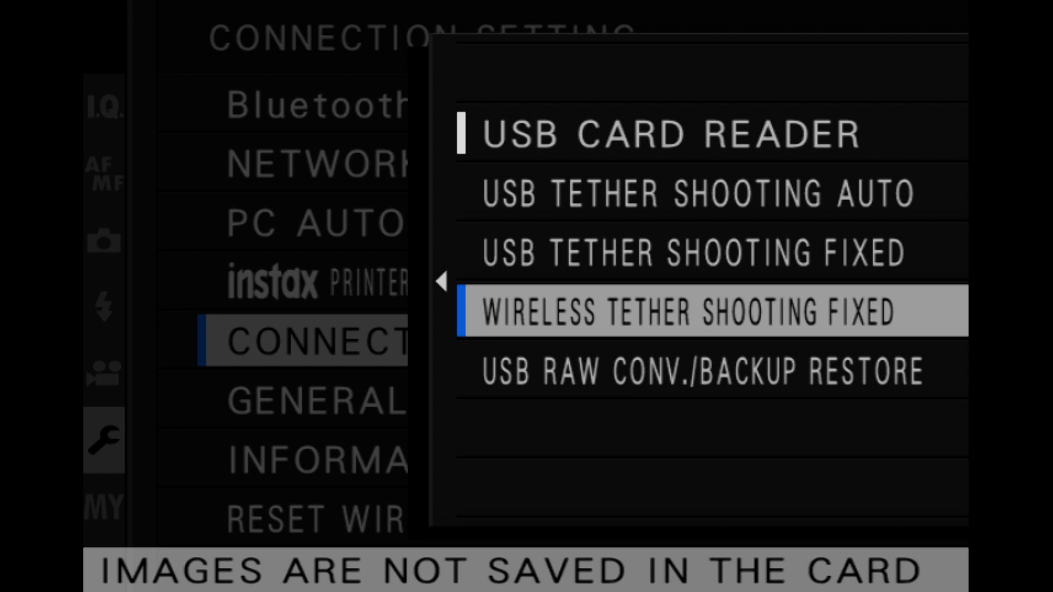
{"action": "key", "text": "Up"}
{"action": "key", "text": "Up"}
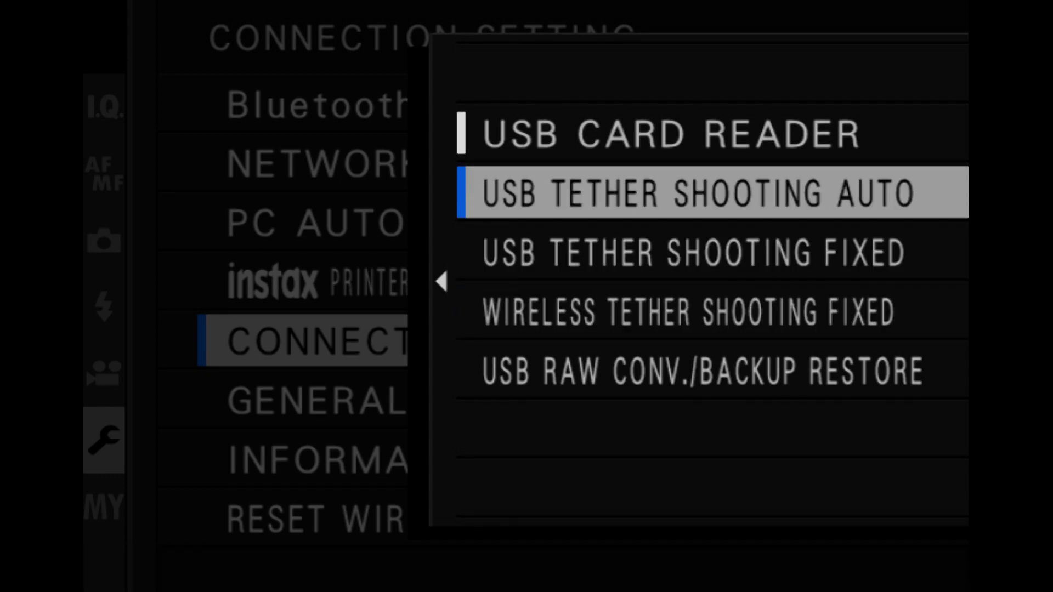
{"action": "key", "text": "Return"}
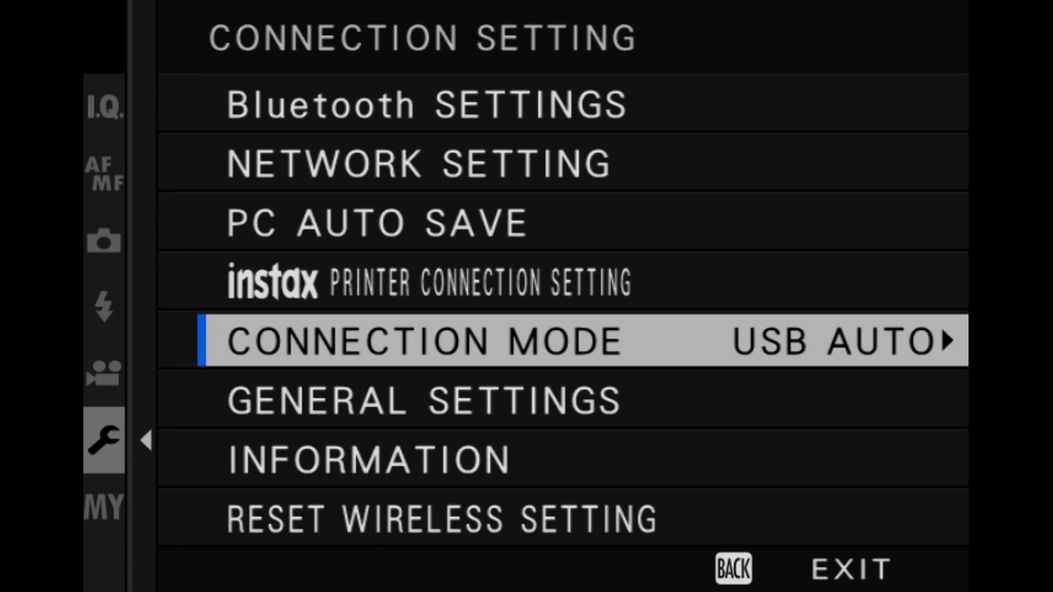
{"action": "key", "text": "Escape"}
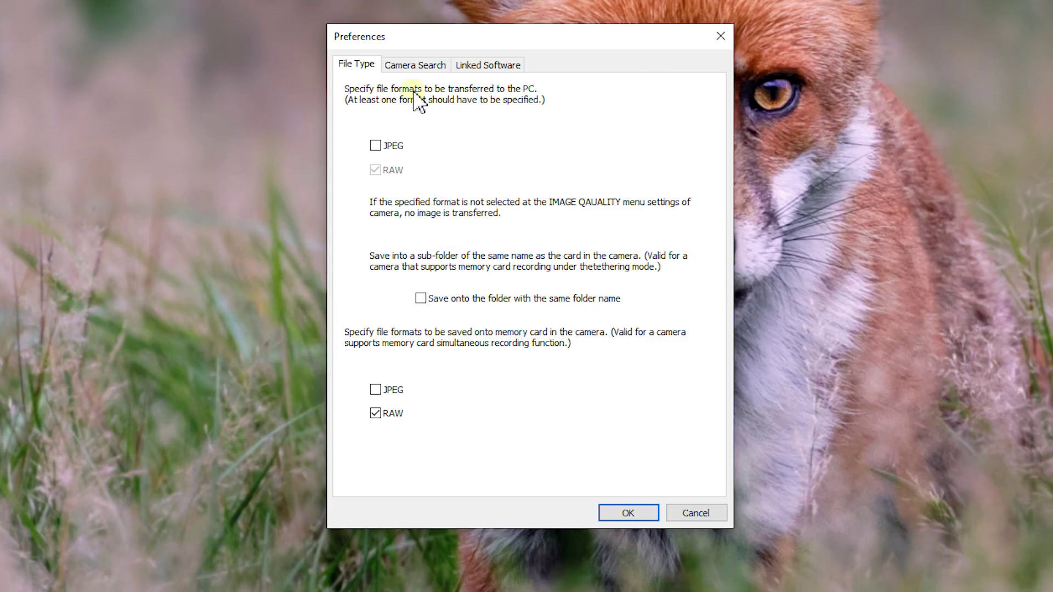
Review the Camera Search, Linked Software and File Type preference tabs
{"action": "left_click", "coordinate": [415, 65]}
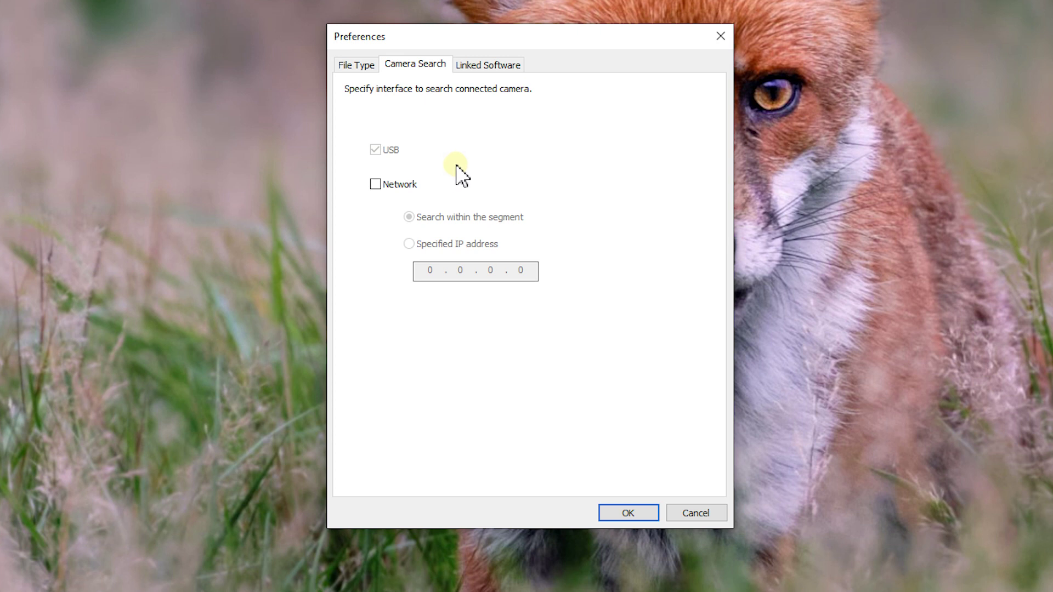
{"action": "left_click", "coordinate": [486, 67]}
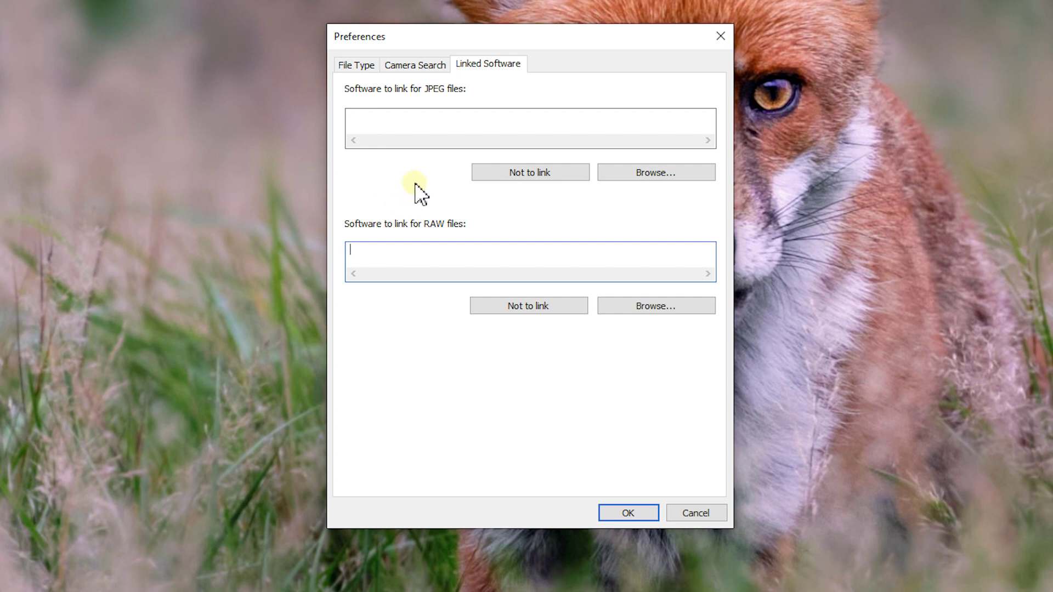
{"action": "left_click", "coordinate": [358, 65]}
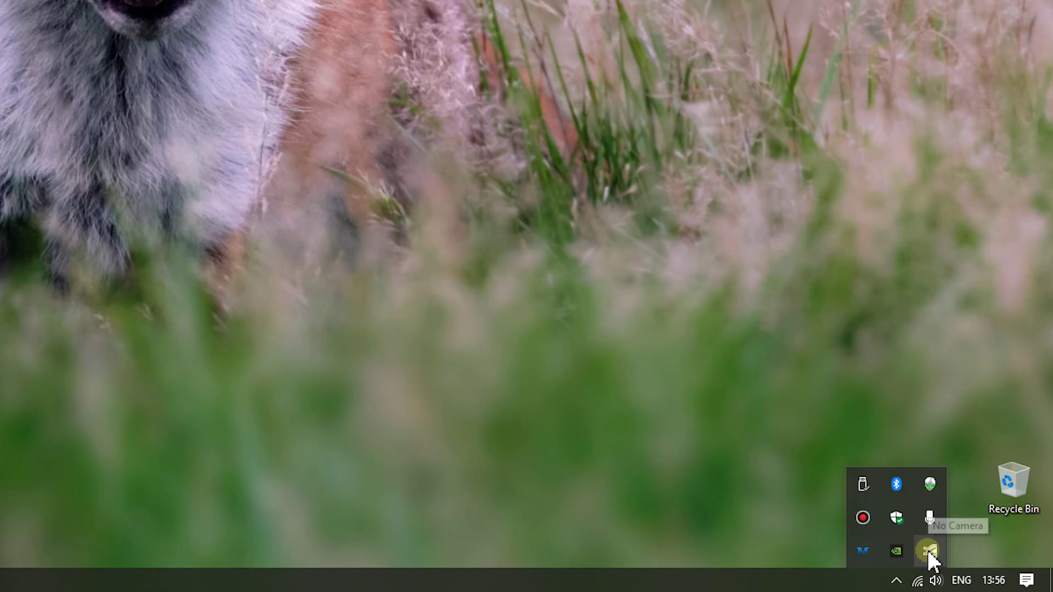
Show the X Acquire window displaying the X-T3 at 1/25, f2.8, ISO 400
{"action": "right_click", "coordinate": [928, 553]}
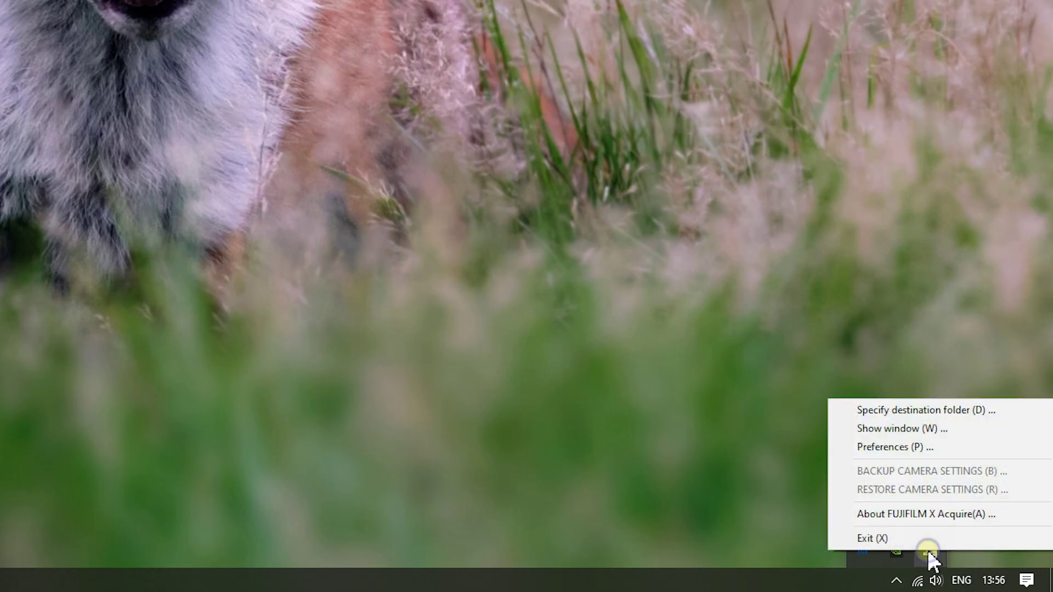
{"action": "left_click", "coordinate": [899, 429]}
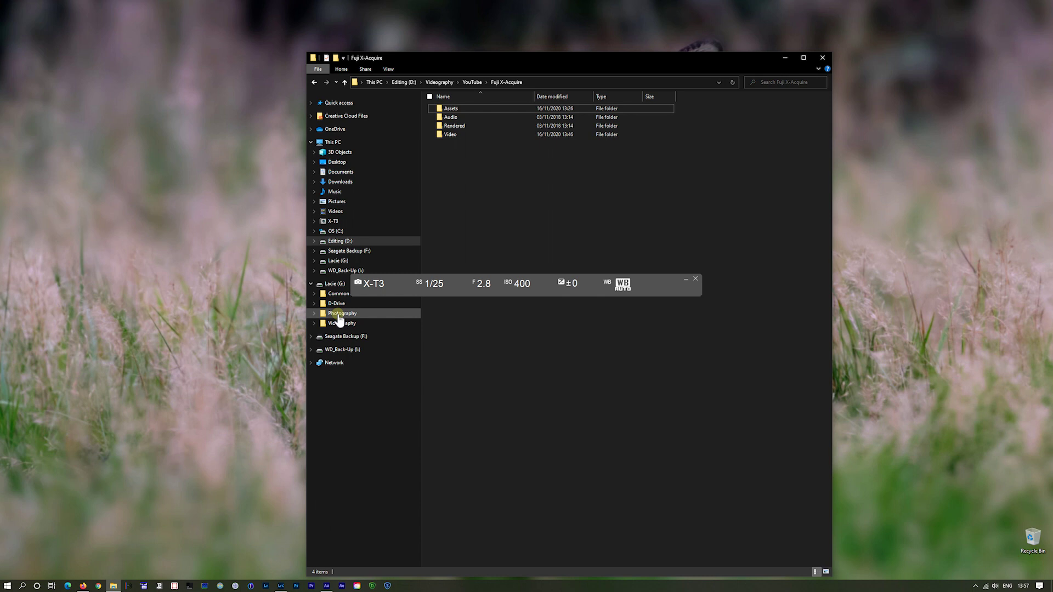
Open G:\Photography\Tethered in File Explorer and switch to Large icons view
{"action": "left_click", "coordinate": [339, 317]}
{"action": "double_click", "coordinate": [448, 238]}
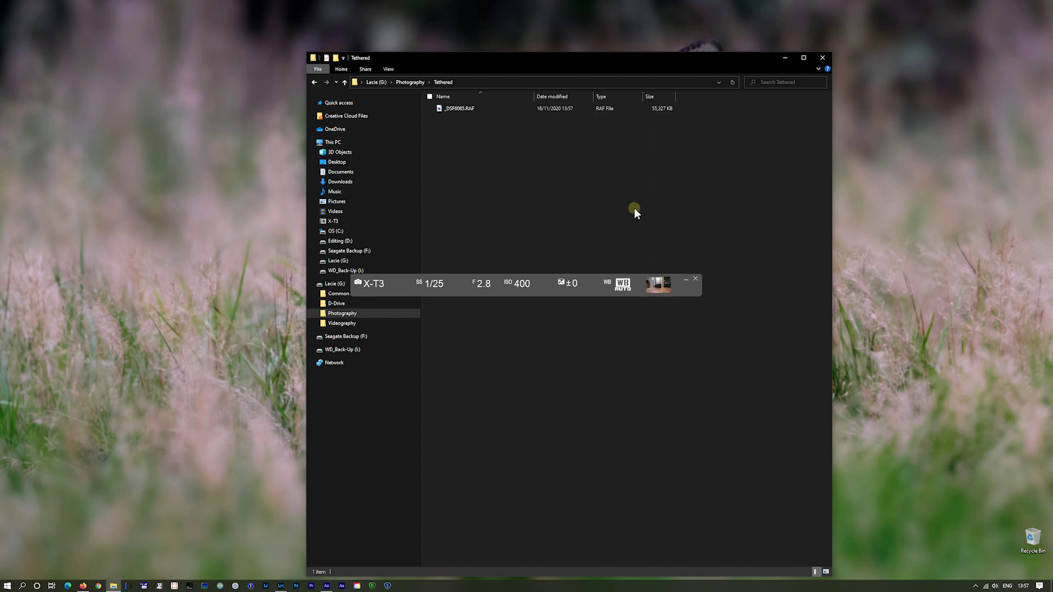
{"action": "left_click", "coordinate": [825, 571]}
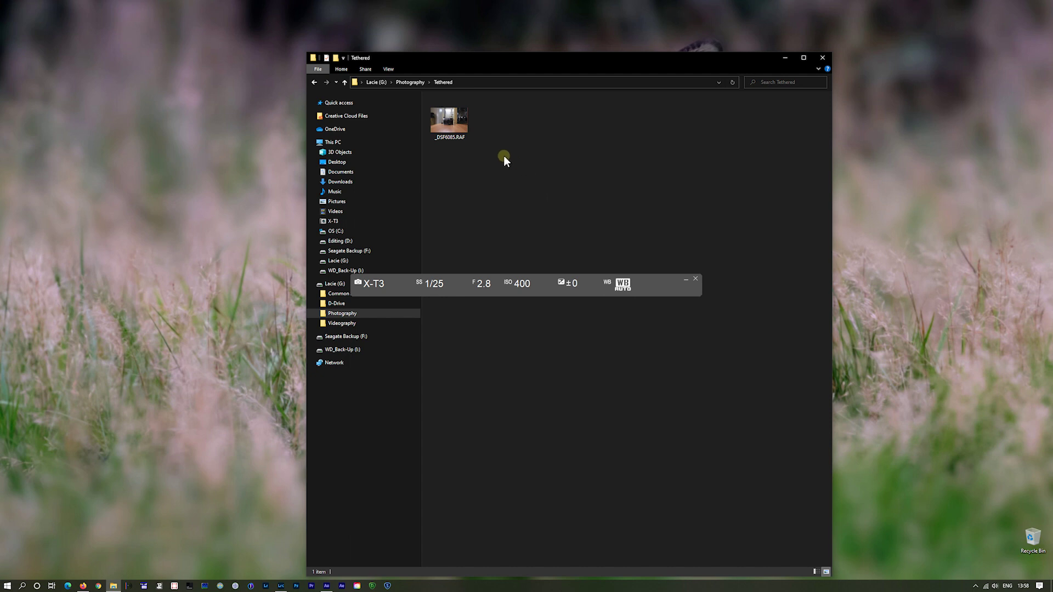
Select _DSF6085.RAF, hide Explorer, and bring Lightroom Classic back up
{"action": "left_click", "coordinate": [454, 133]}
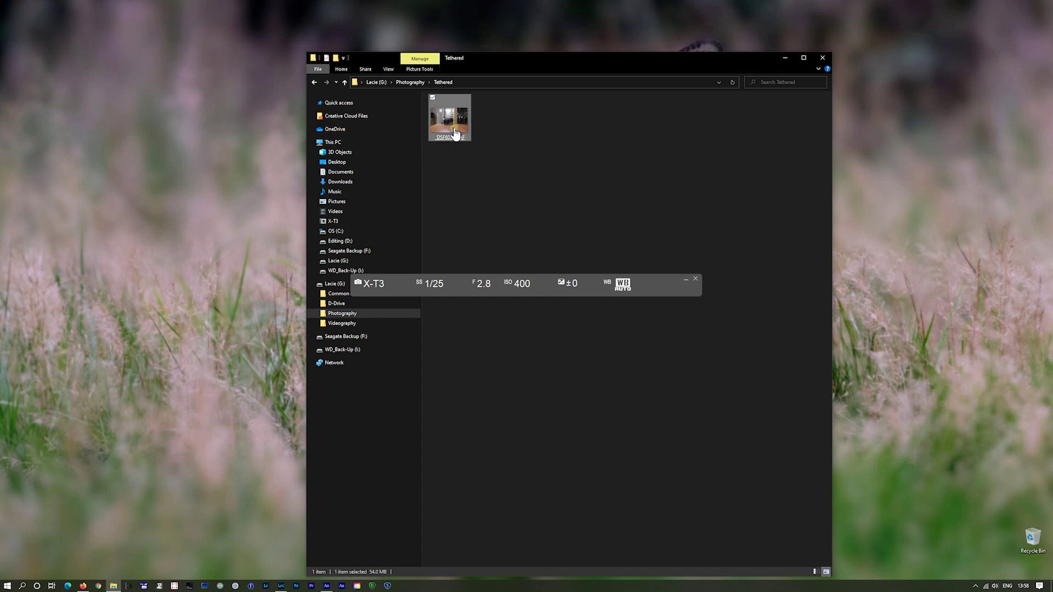
{"action": "key", "text": "super+d"}
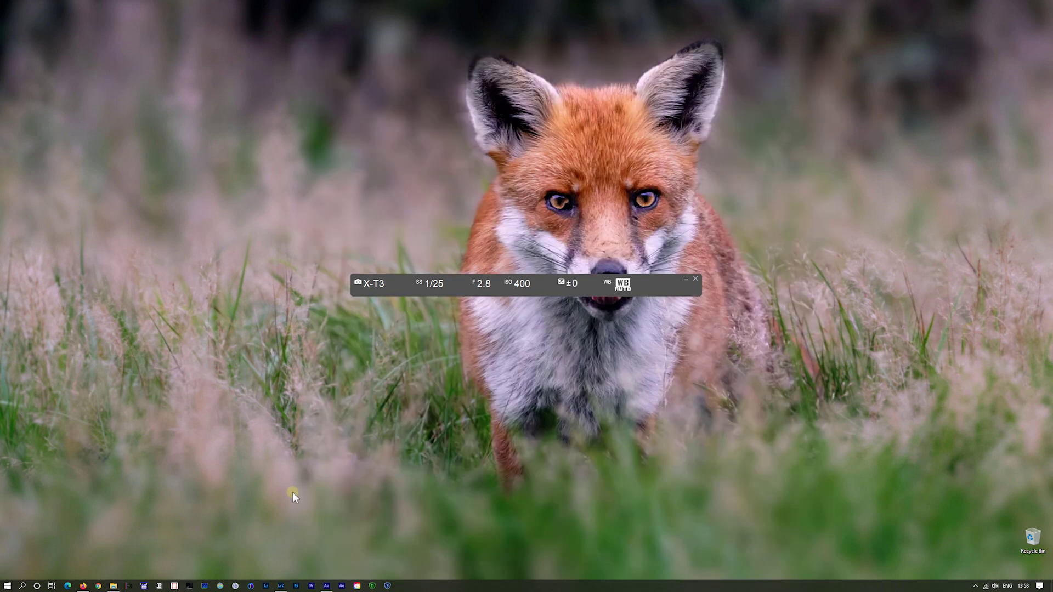
{"action": "left_click", "coordinate": [280, 586]}
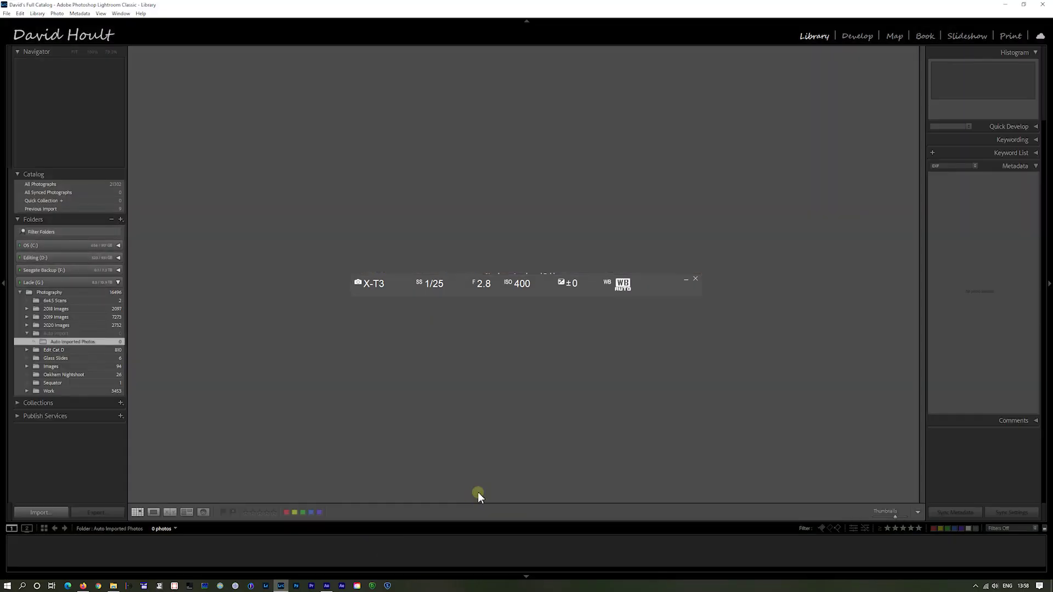
Move the X-T3 exposure readout to the bottom-right and open File > Auto Import
{"action": "left_click_drag", "start_coordinate": [658, 283], "coordinate": [992, 548]}
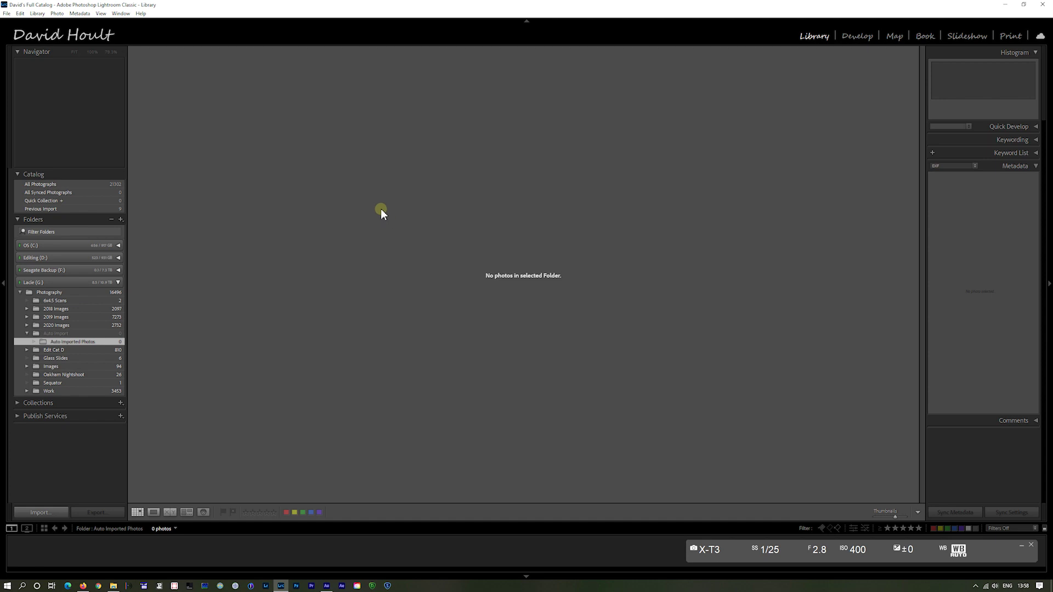
{"action": "left_click", "coordinate": [6, 13]}
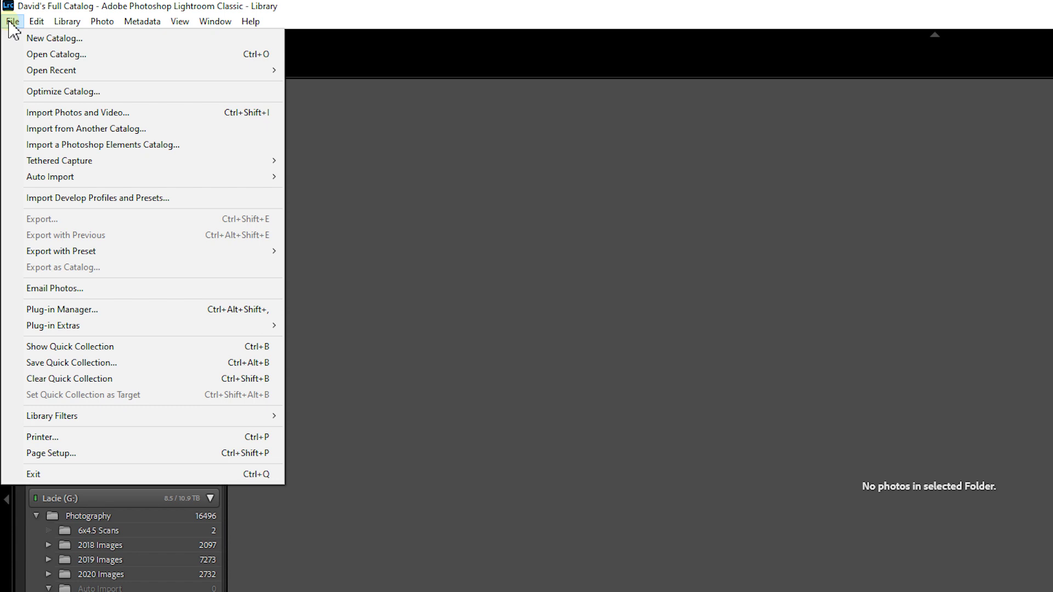
{"action": "mouse_move", "coordinate": [70, 183]}
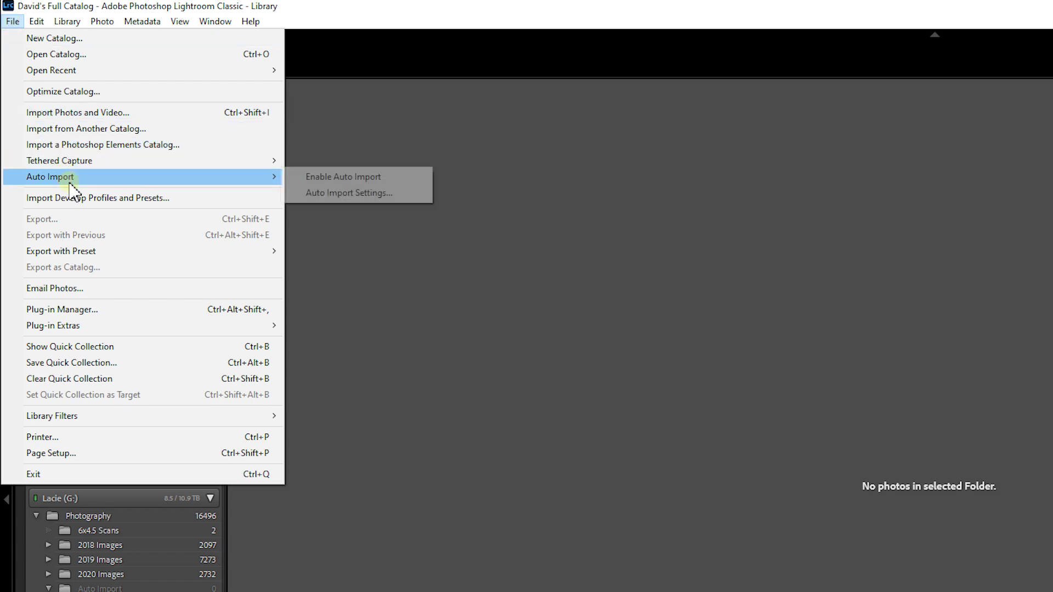
{"action": "mouse_move", "coordinate": [108, 172]}
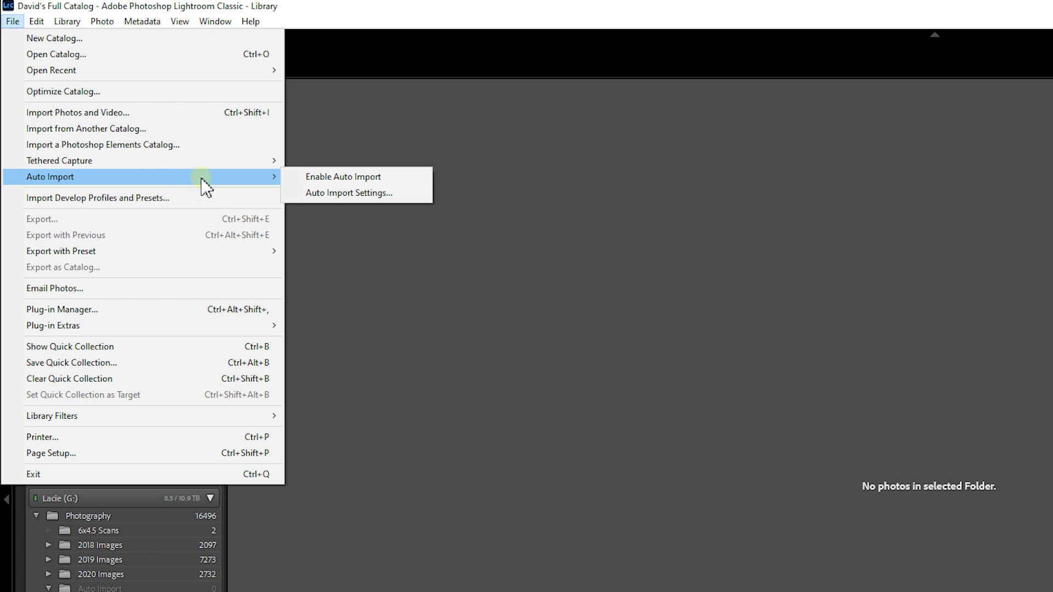
Open Auto Import Settings and confirm the Tethered watch and Auto Import destination folders unchanged
{"action": "left_click", "coordinate": [367, 193]}
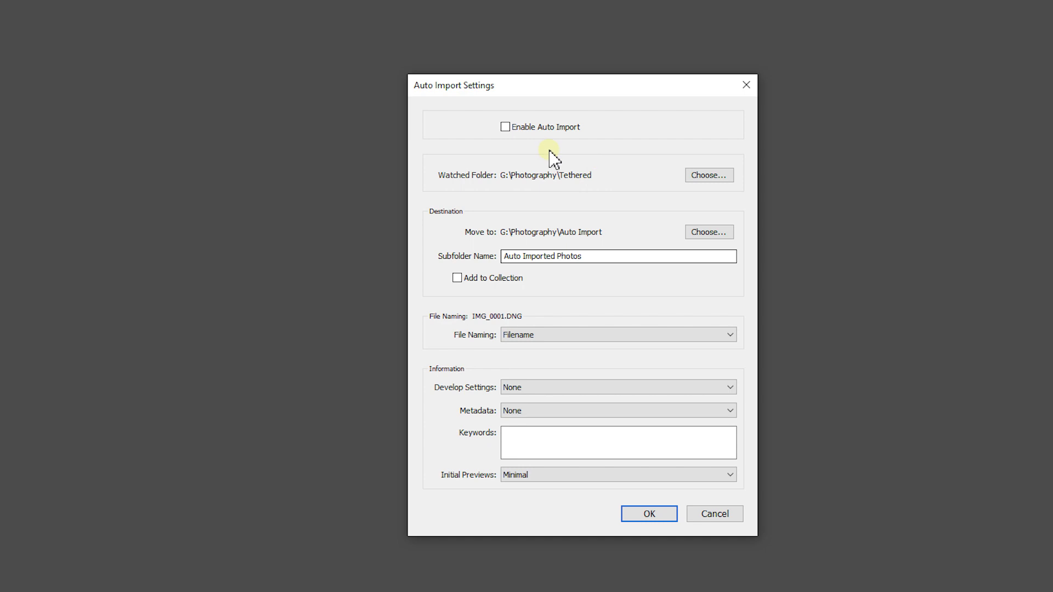
{"action": "left_click", "coordinate": [713, 177]}
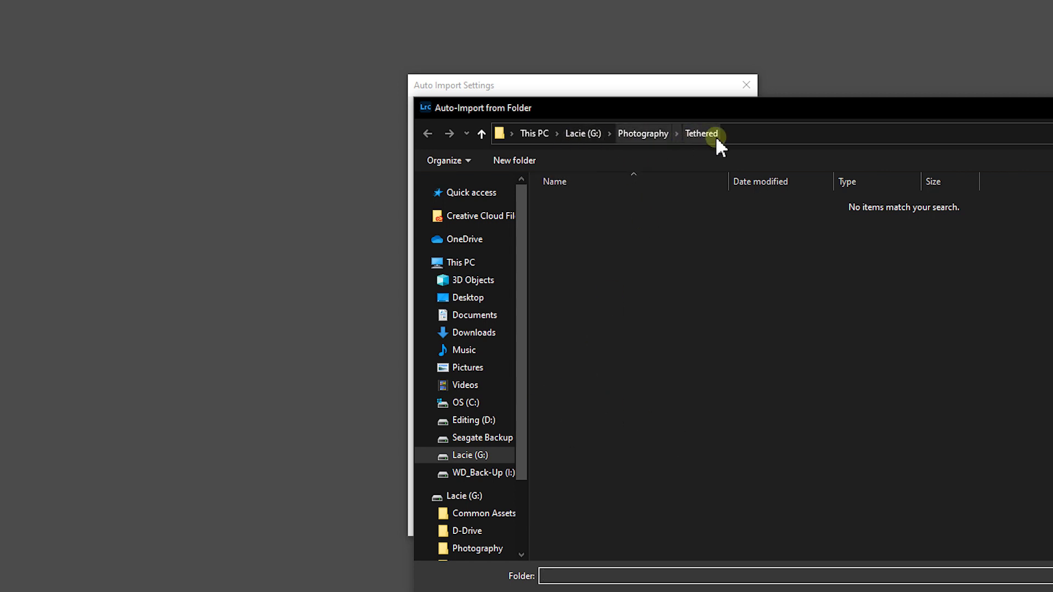
{"action": "key", "text": "Return"}
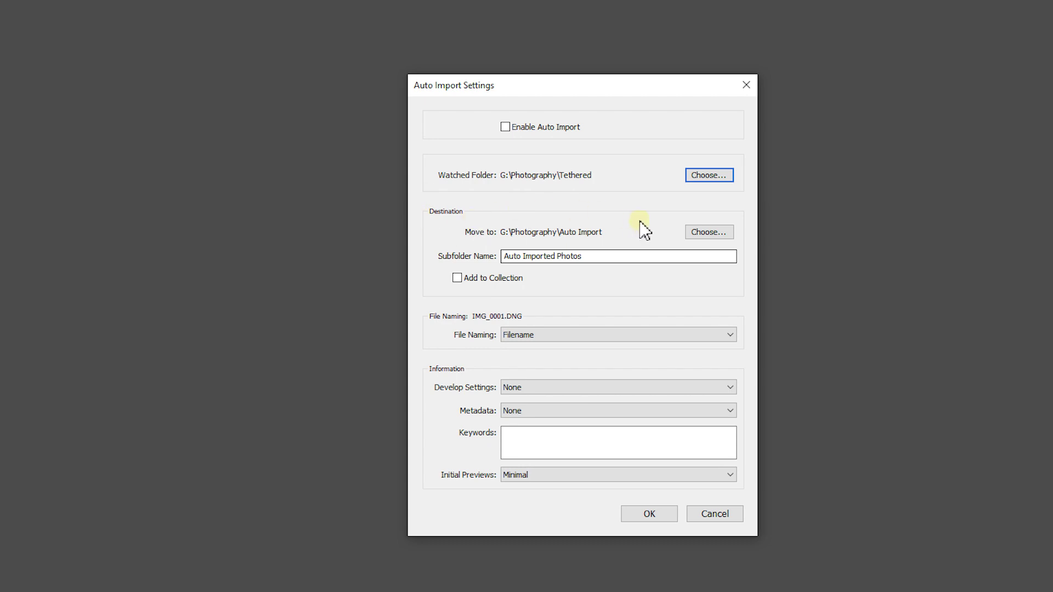
{"action": "left_click", "coordinate": [715, 234]}
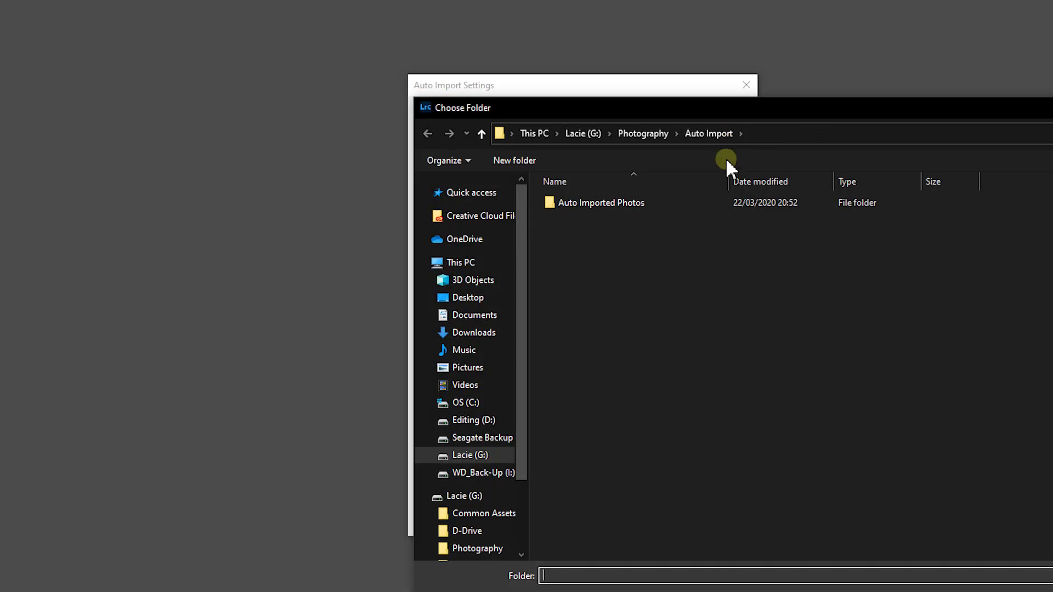
{"action": "key", "text": "Return"}
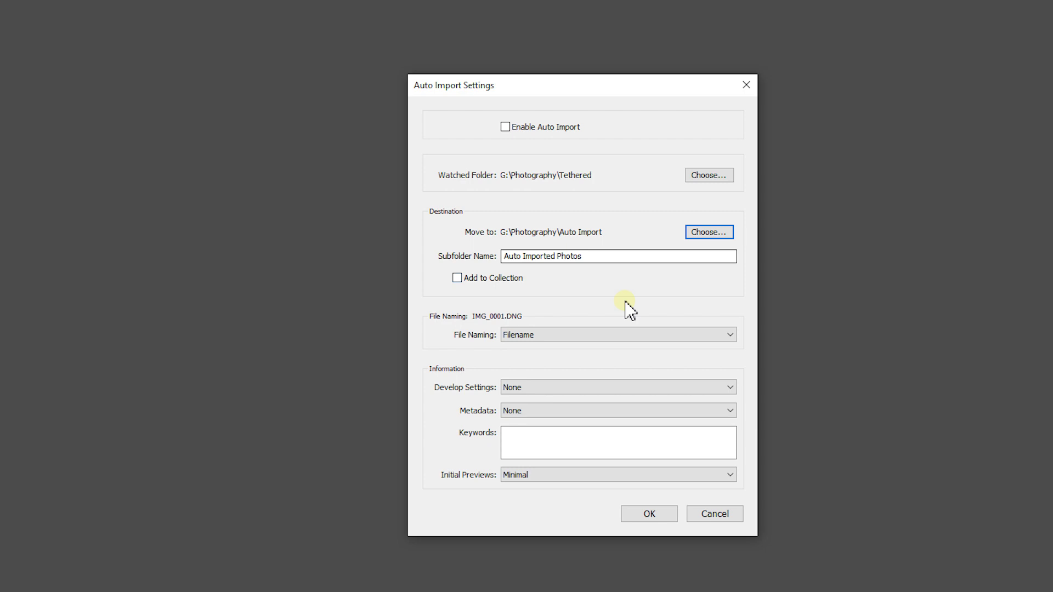
Name auto-imports Custom Name - Sequence, text 'Olympus', starting at 001, with Develop Settings None
{"action": "left_click", "coordinate": [733, 339]}
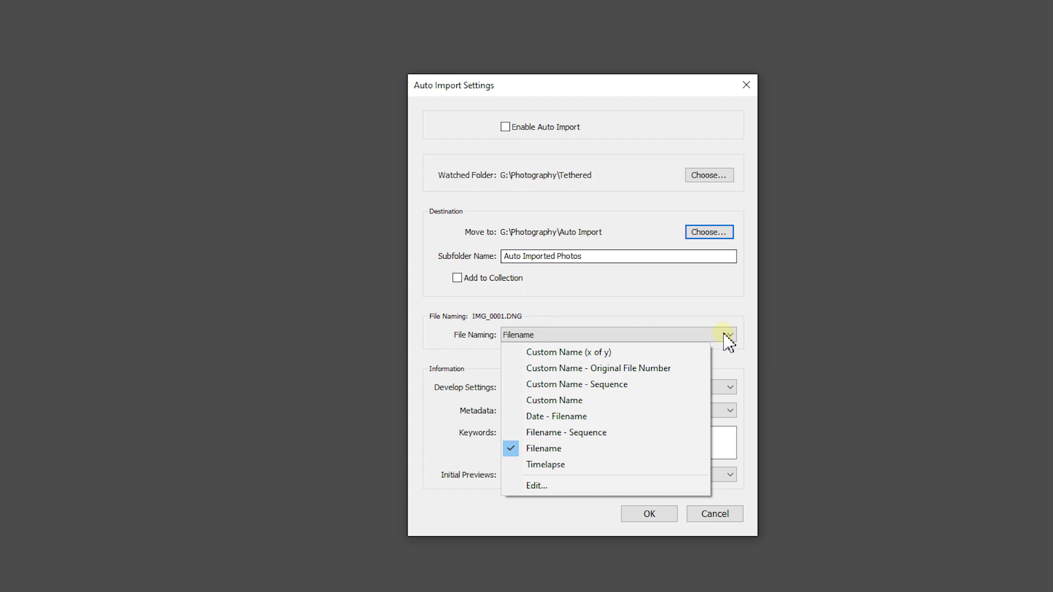
{"action": "left_click", "coordinate": [625, 384]}
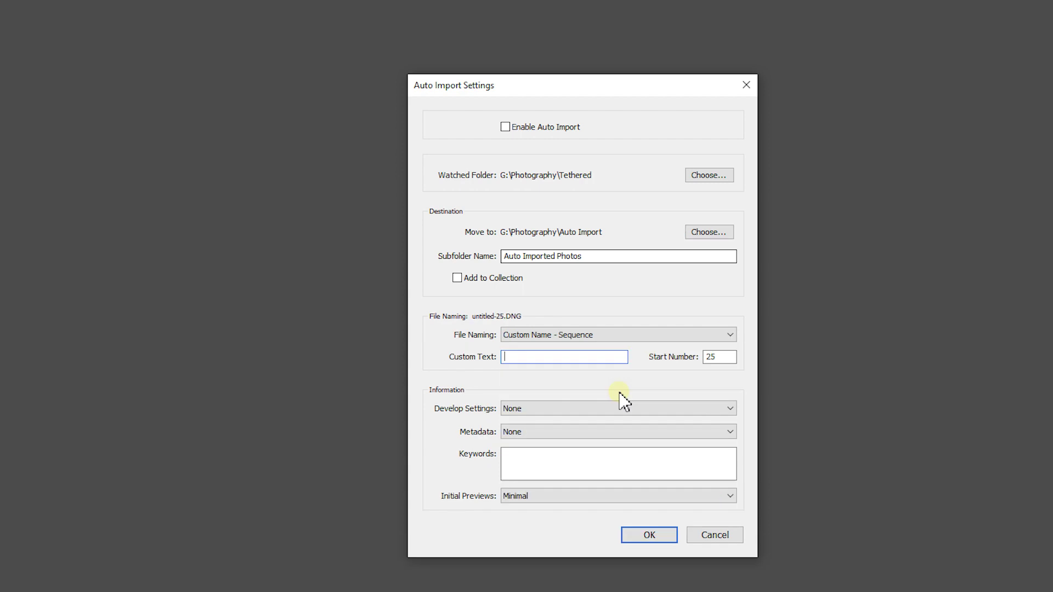
{"action": "type", "text": "Olympus"}
{"action": "double_click", "coordinate": [710, 356]}
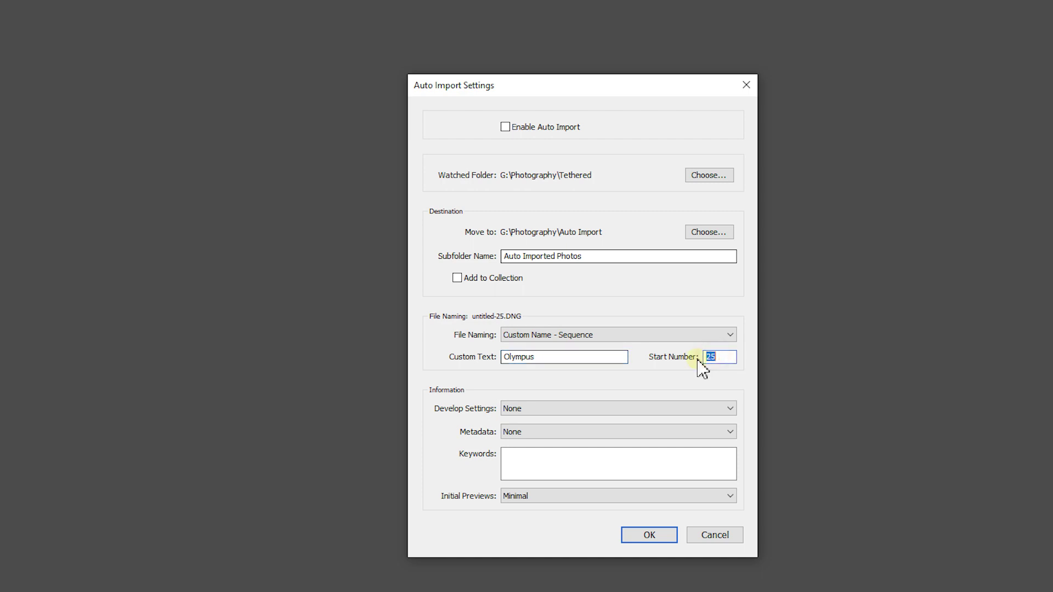
{"action": "type", "text": "001"}
{"action": "left_click", "coordinate": [729, 410]}
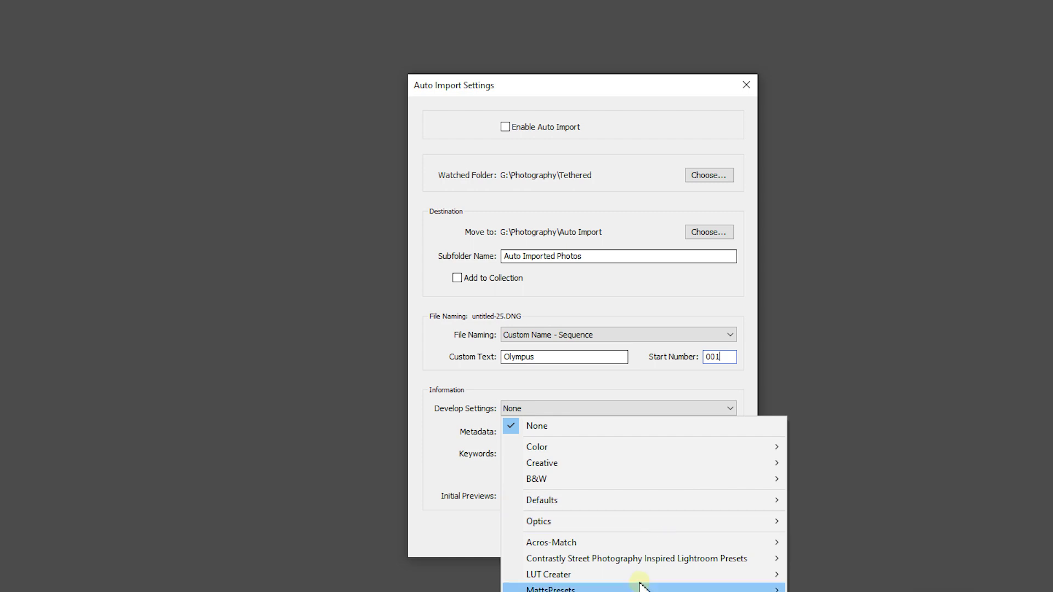
{"action": "left_click", "coordinate": [578, 398]}
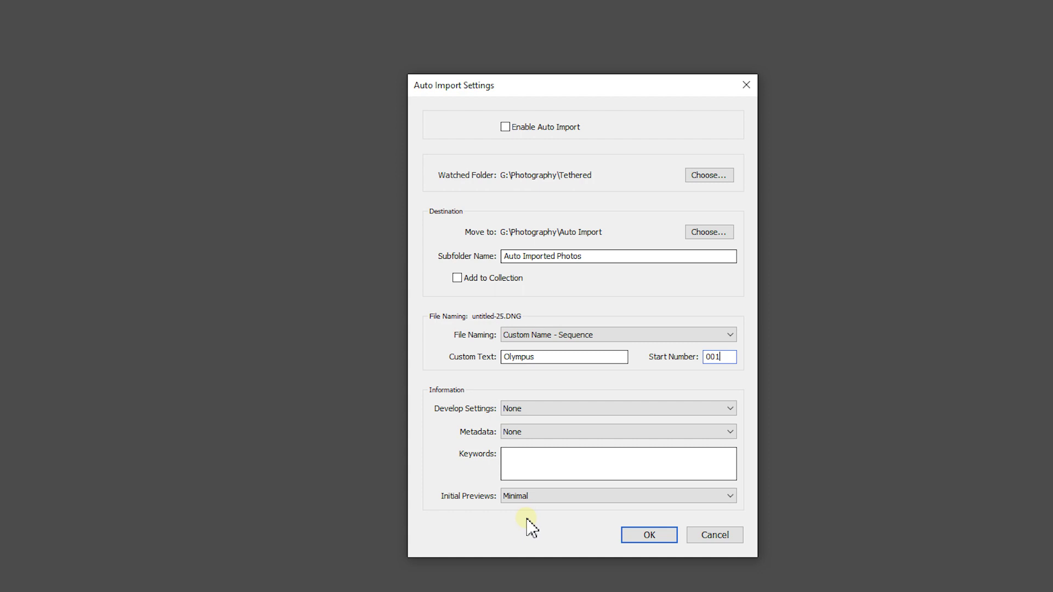
Confirm the auto import settings and enable Auto Import from the File > Auto Import menu
{"action": "left_click", "coordinate": [635, 540]}
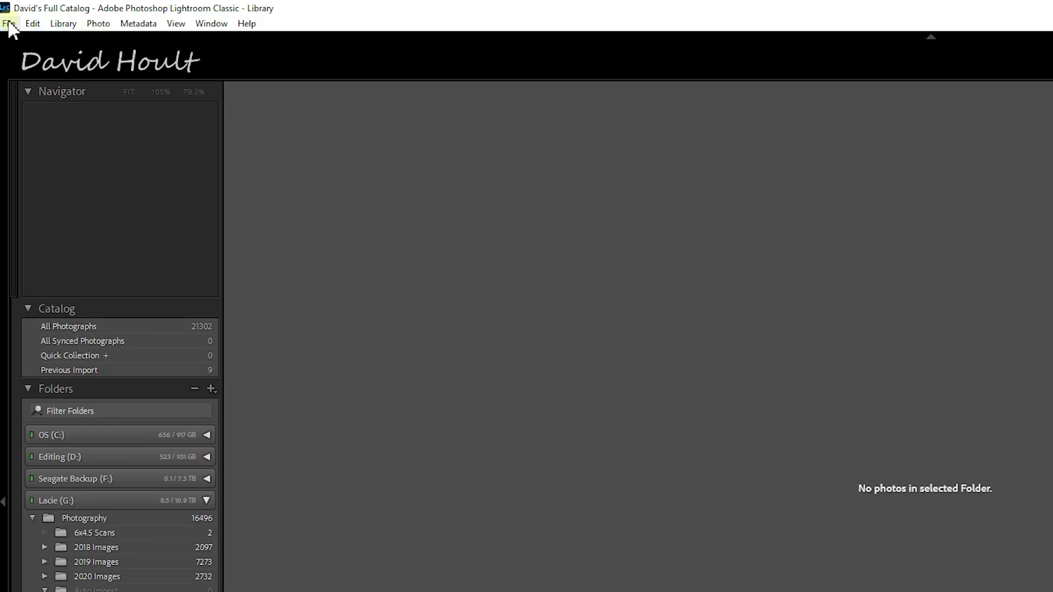
{"action": "left_click", "coordinate": [10, 25]}
{"action": "mouse_move", "coordinate": [75, 179]}
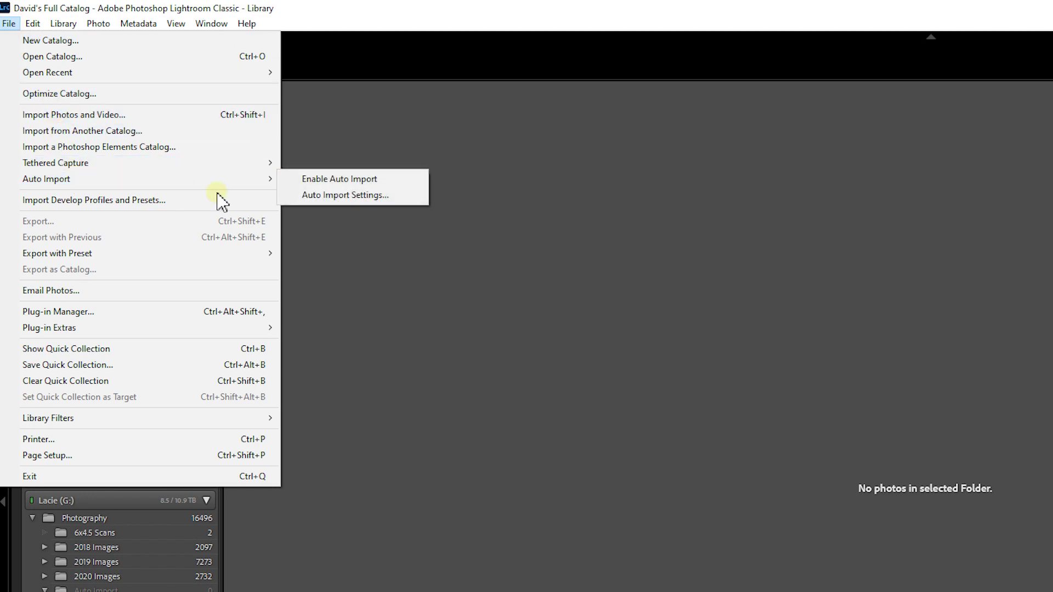
{"action": "left_click", "coordinate": [349, 180]}
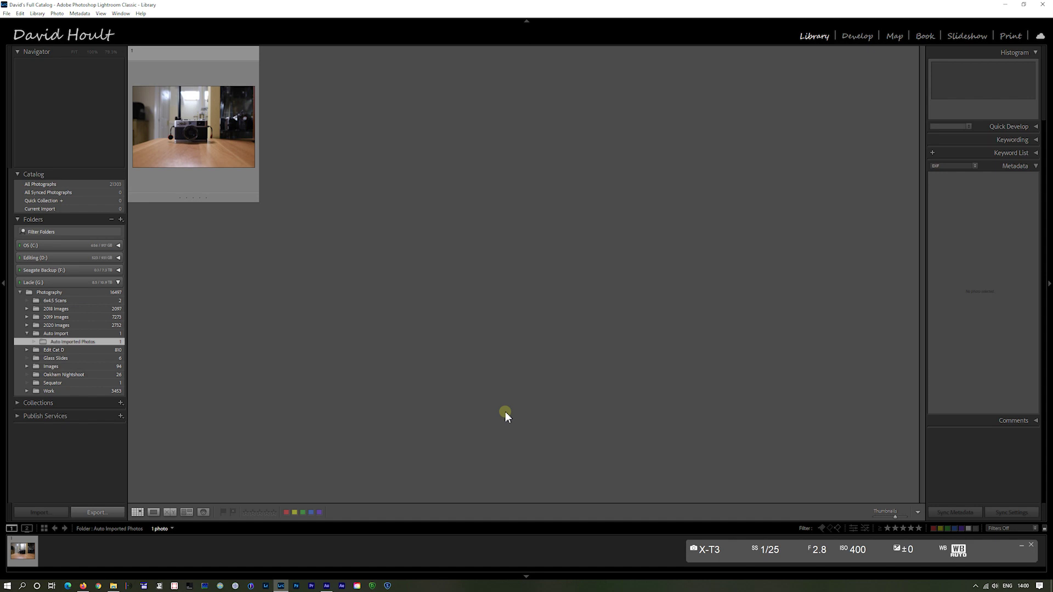
Open the first imported shot in Loupe view, then show the newly arrived Olympus-2.RAF capture
{"action": "double_click", "coordinate": [215, 139]}
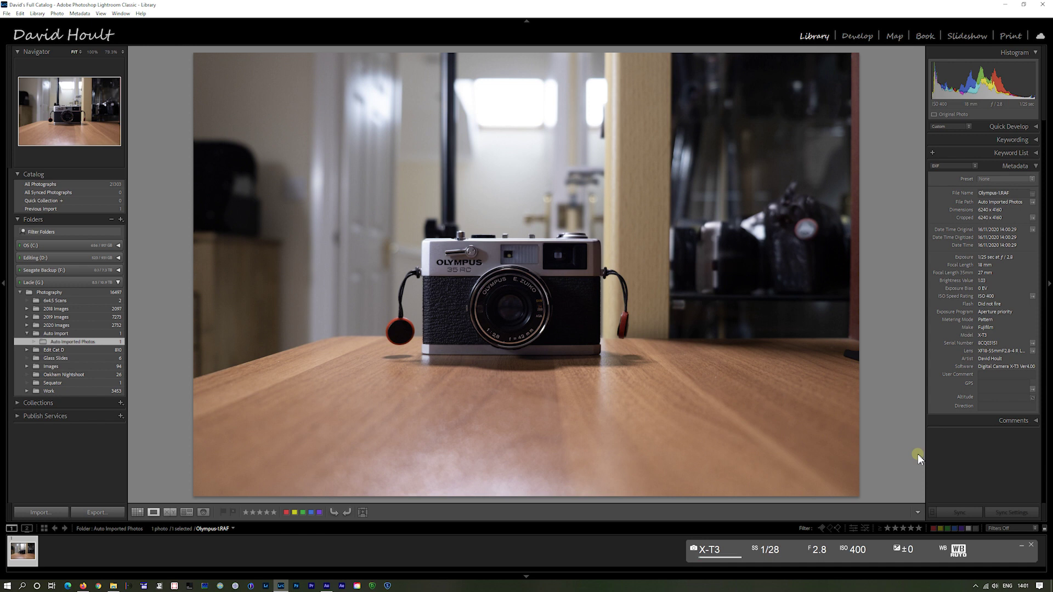
{"action": "left_click", "coordinate": [997, 552]}
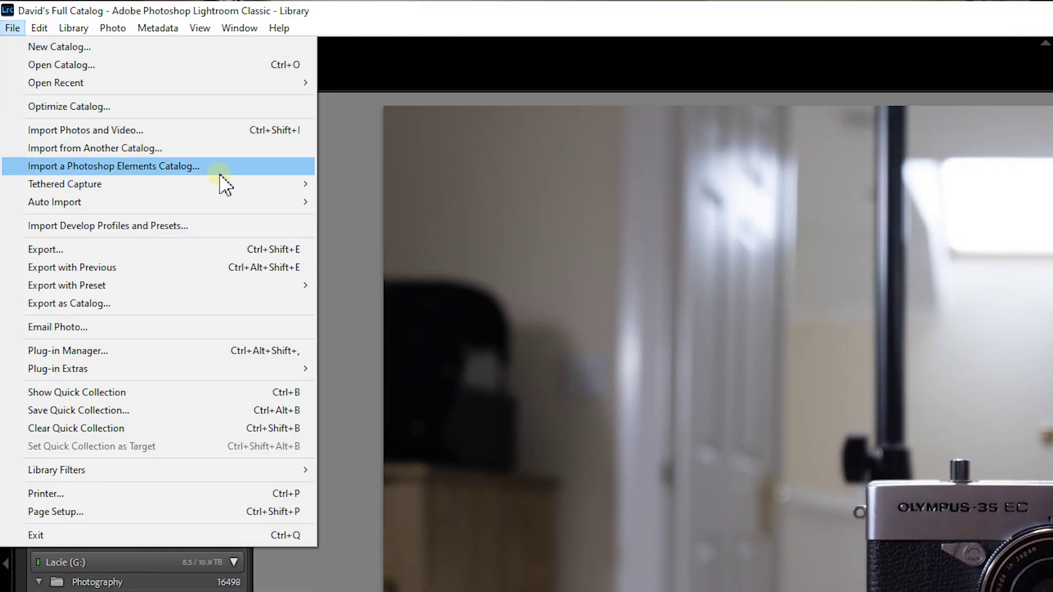
Reopen Auto Import Settings and set Develop Settings to Acros-Match > Acros Match 1
{"action": "mouse_move", "coordinate": [201, 211]}
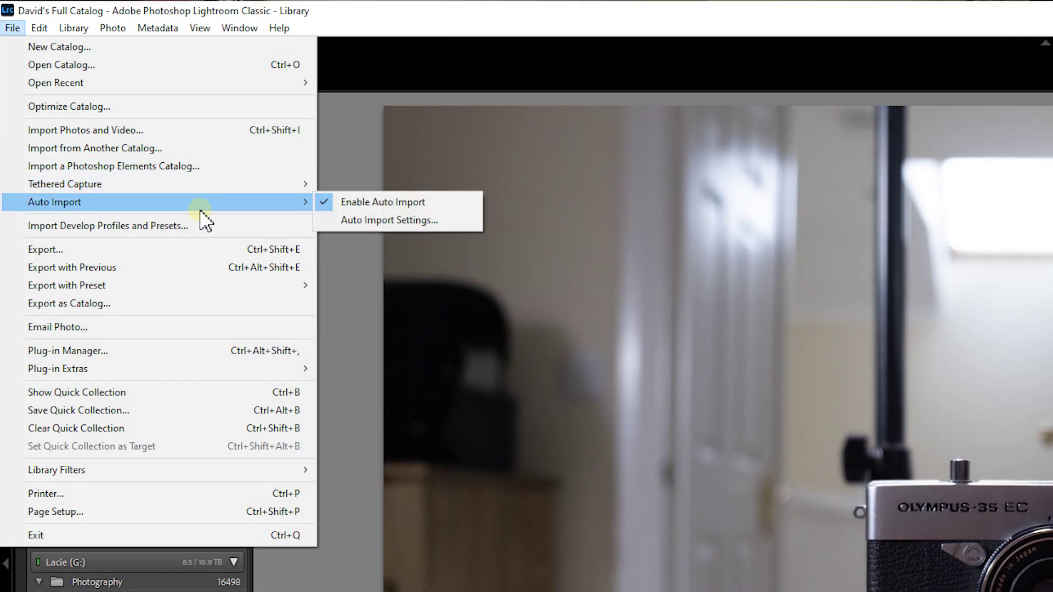
{"action": "left_click", "coordinate": [393, 219]}
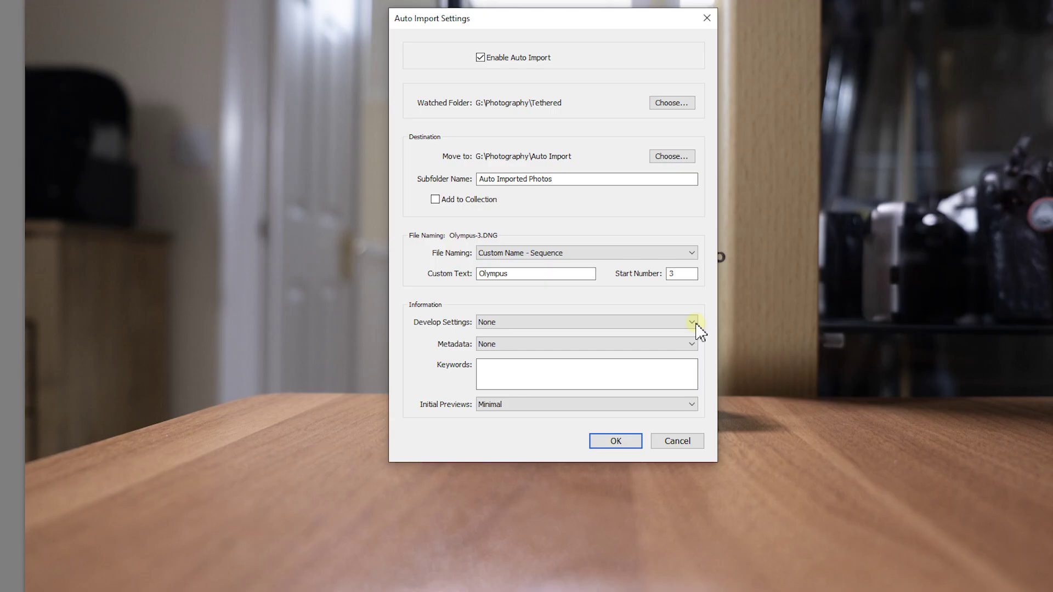
{"action": "left_click", "coordinate": [693, 323]}
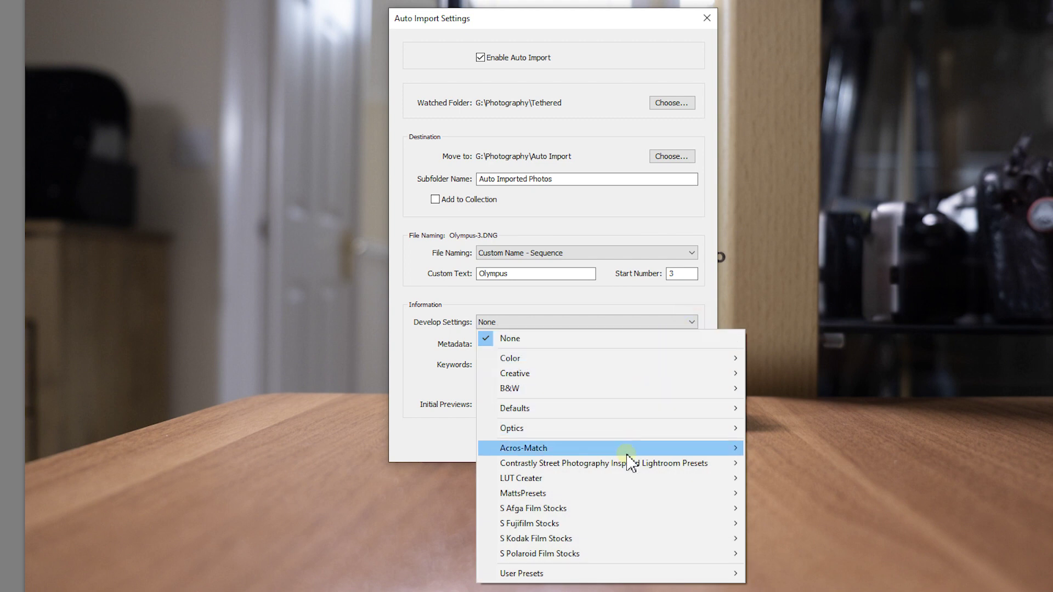
{"action": "mouse_move", "coordinate": [626, 454]}
{"action": "left_click", "coordinate": [794, 445]}
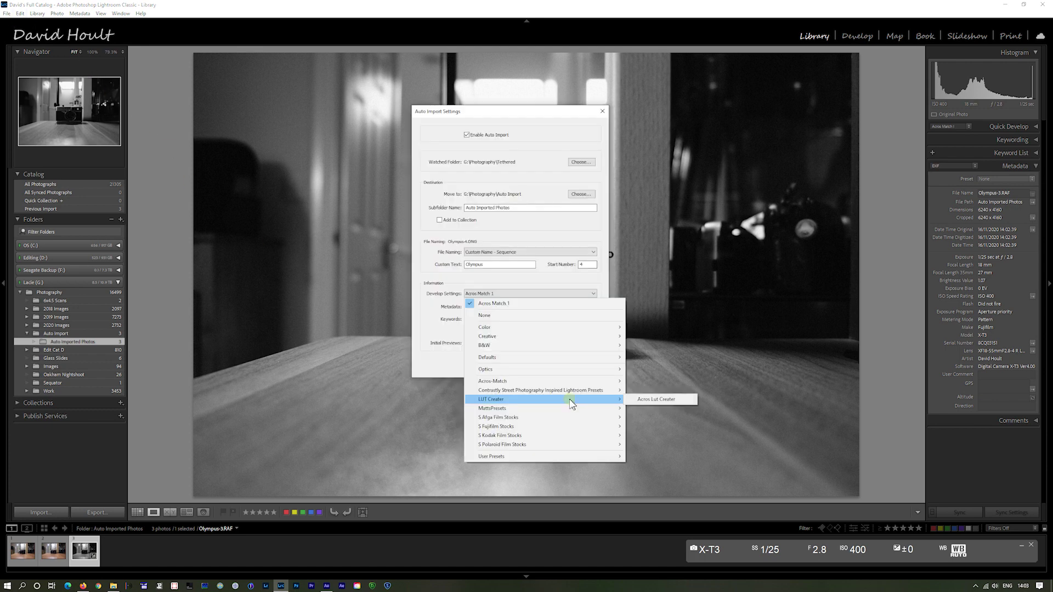
Change the import Develop Settings to Contrastly Street Photography > Cinematic Vintage and save
{"action": "mouse_move", "coordinate": [581, 389]}
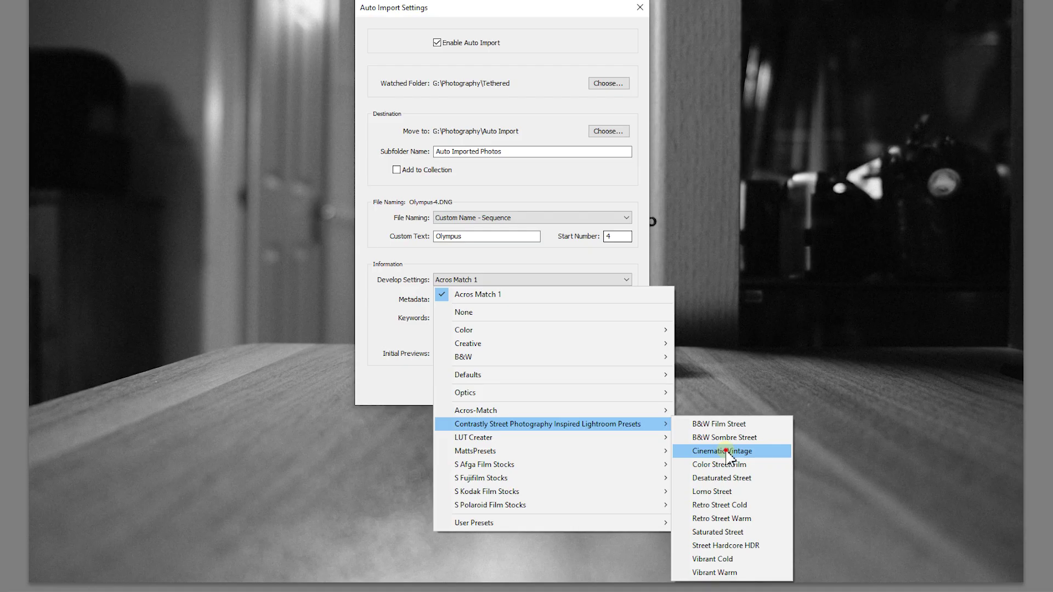
{"action": "left_click", "coordinate": [725, 451]}
{"action": "left_click", "coordinate": [565, 396]}
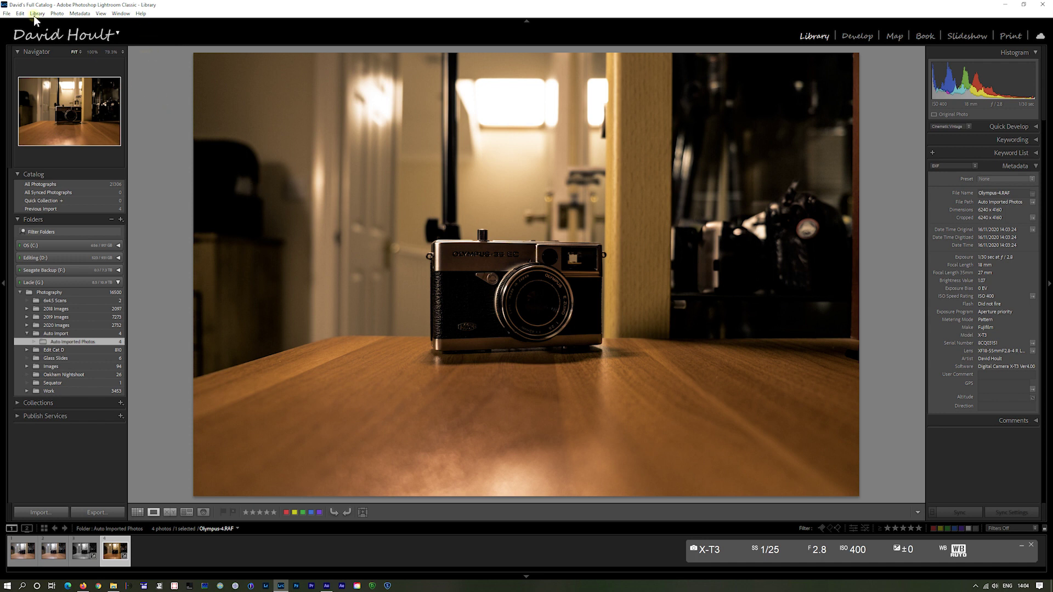
{"action": "left_click", "coordinate": [7, 14]}
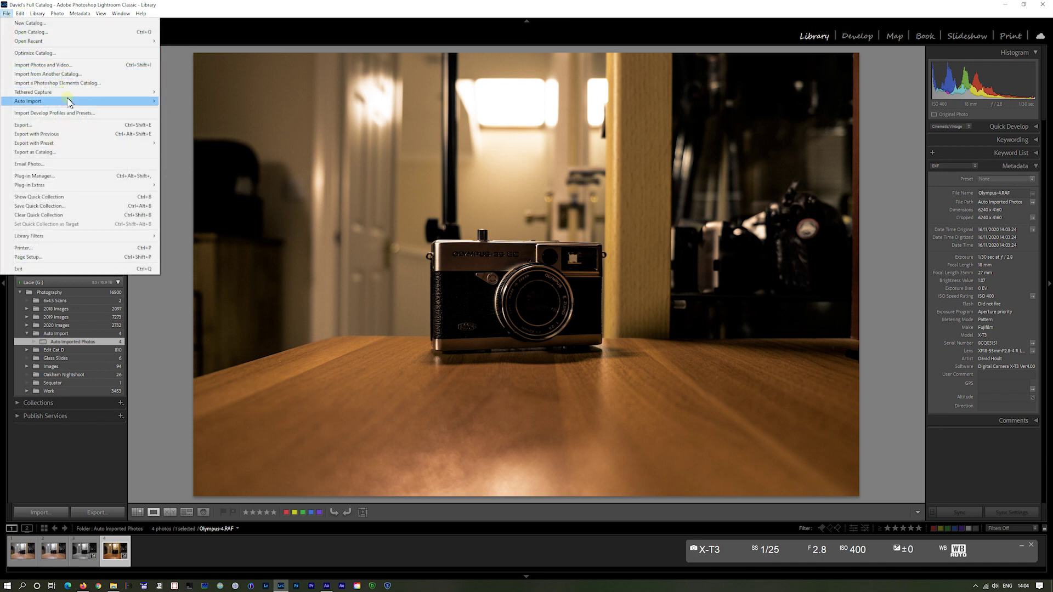
{"action": "mouse_move", "coordinate": [69, 102]}
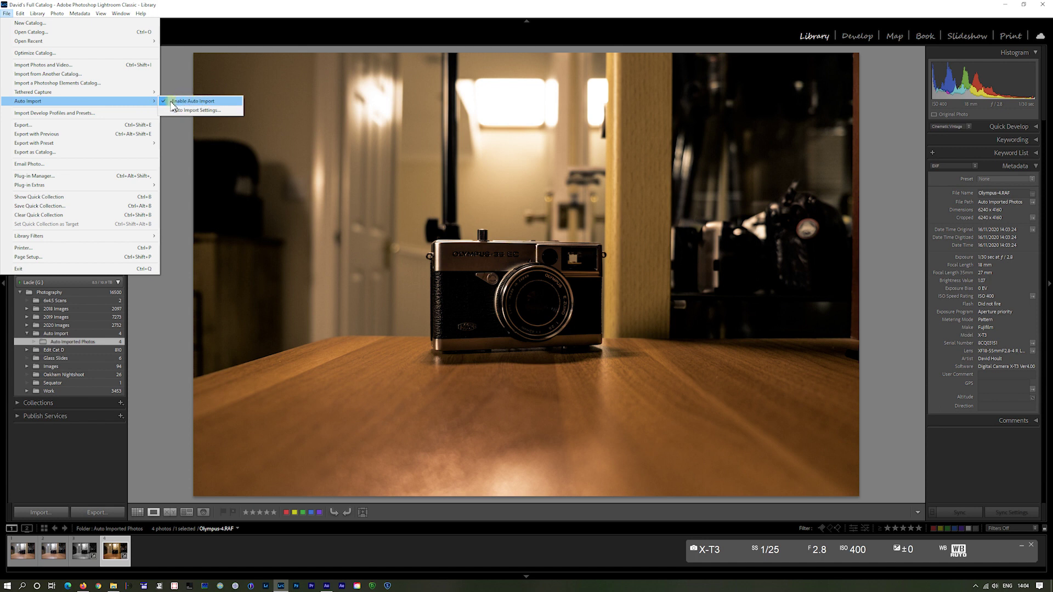